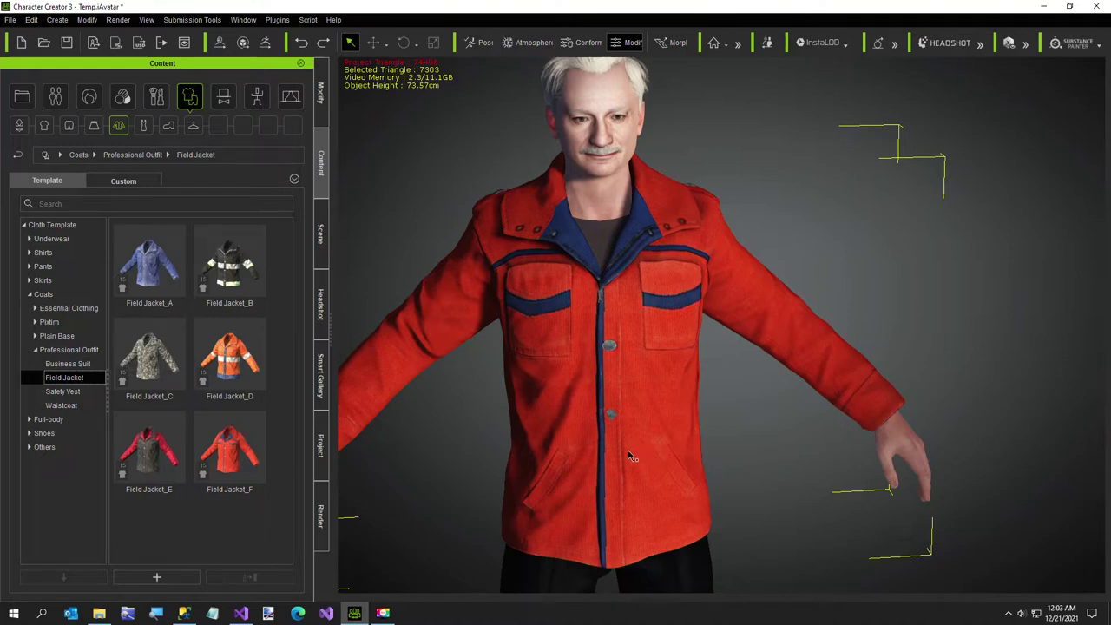
# Put the saved Brown Jacket from the Custom clothing items on the avatar
pyautogui.click(123, 180)
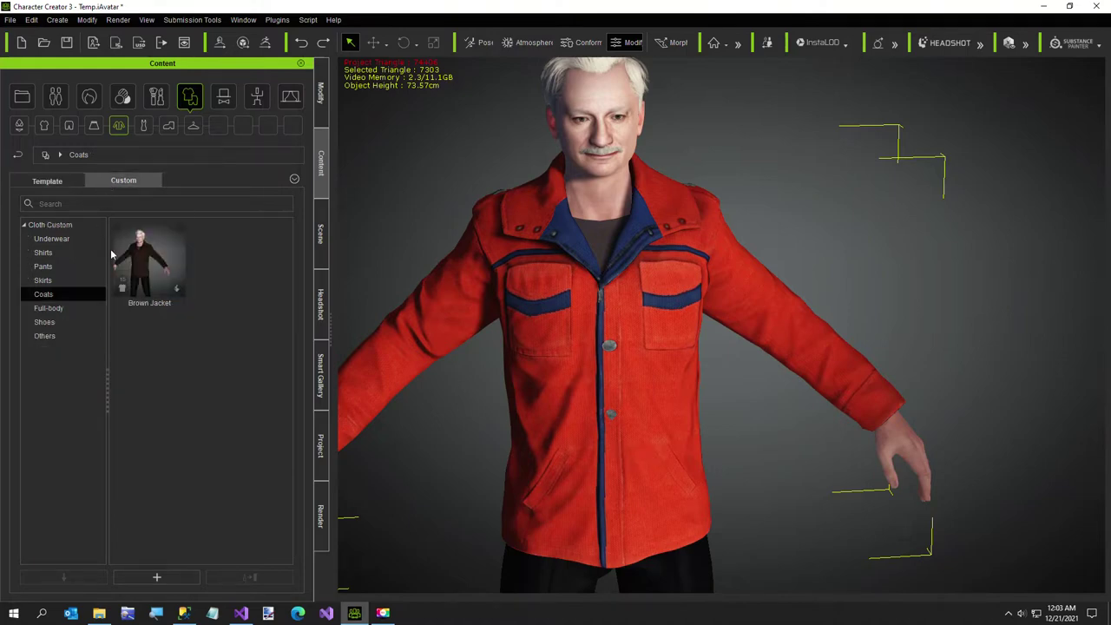
pyautogui.doubleClick(135, 274)
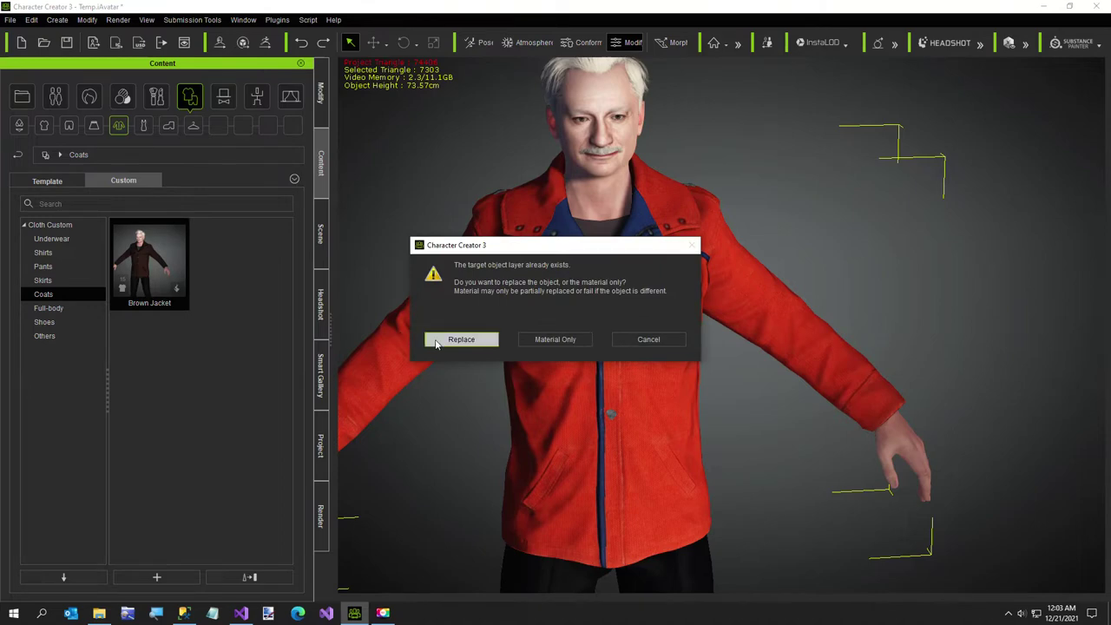
pyautogui.click(431, 342)
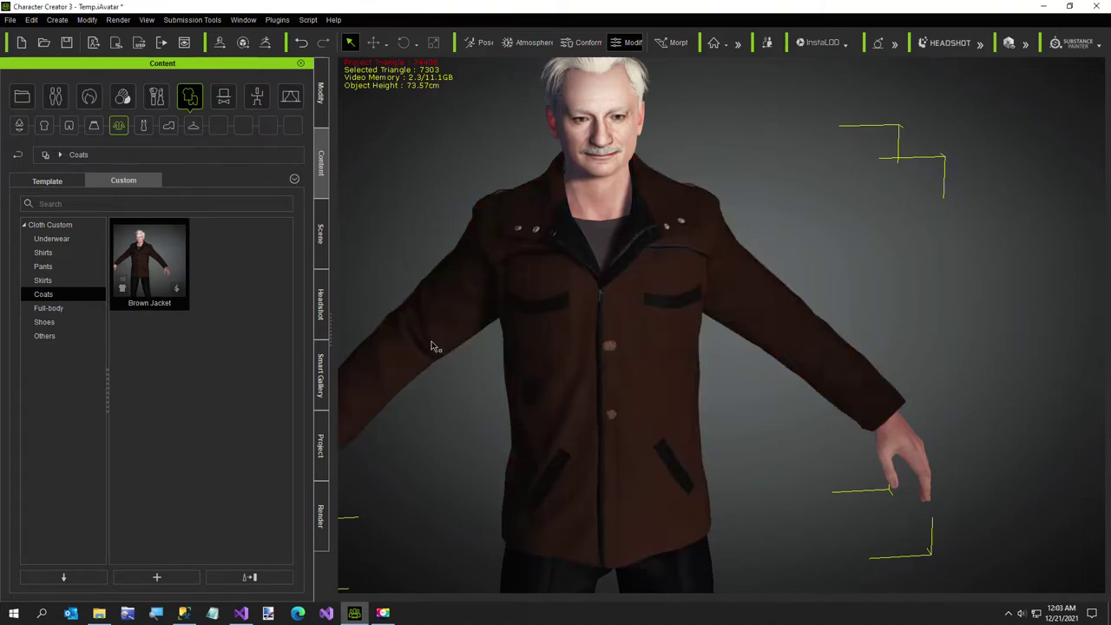
# Undo the jacket swap to restore the red jacket, orbiting to check the character
pyautogui.scroll(2, 637, 399)
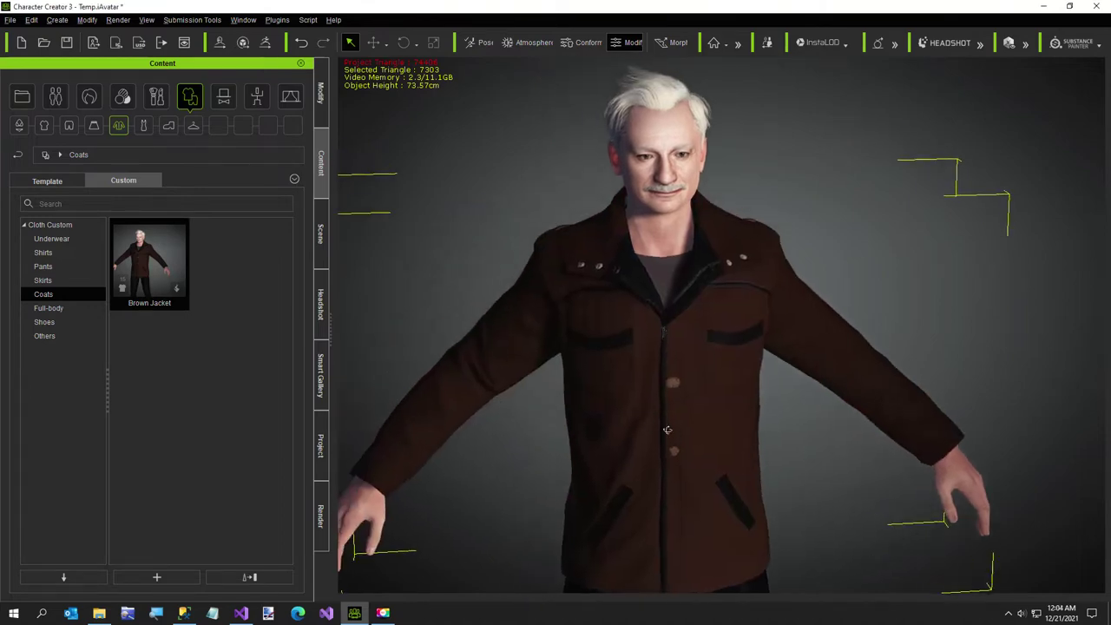
pyautogui.moveTo(667, 430); pyautogui.dragTo(528, 454)
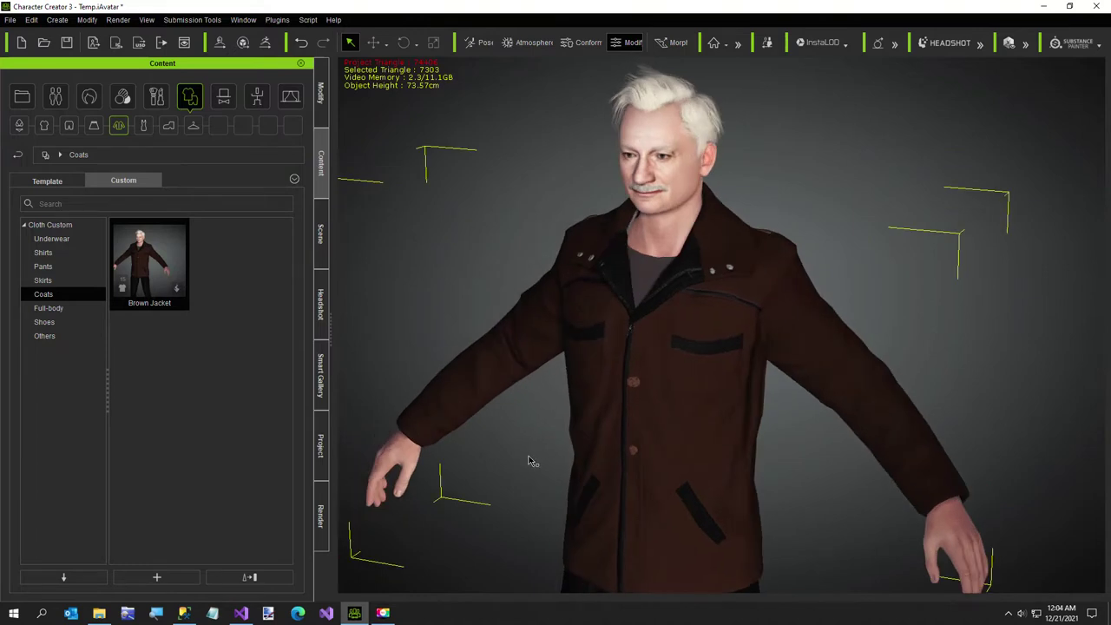
pyautogui.hotkey('ctrl', 'z')
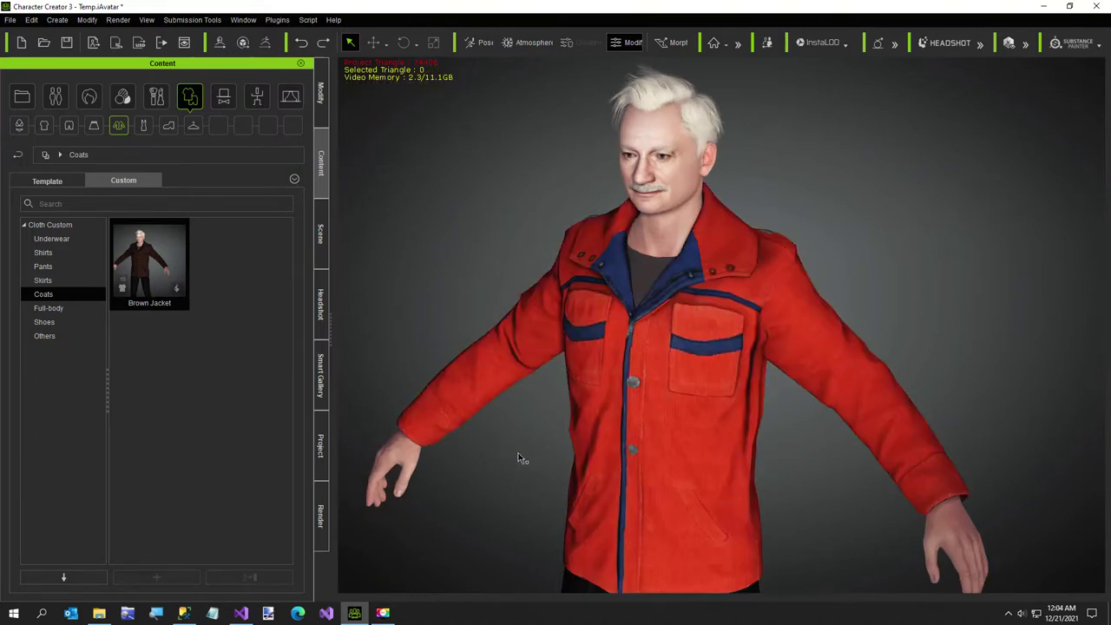
pyautogui.moveTo(680, 492); pyautogui.dragTo(673, 429)
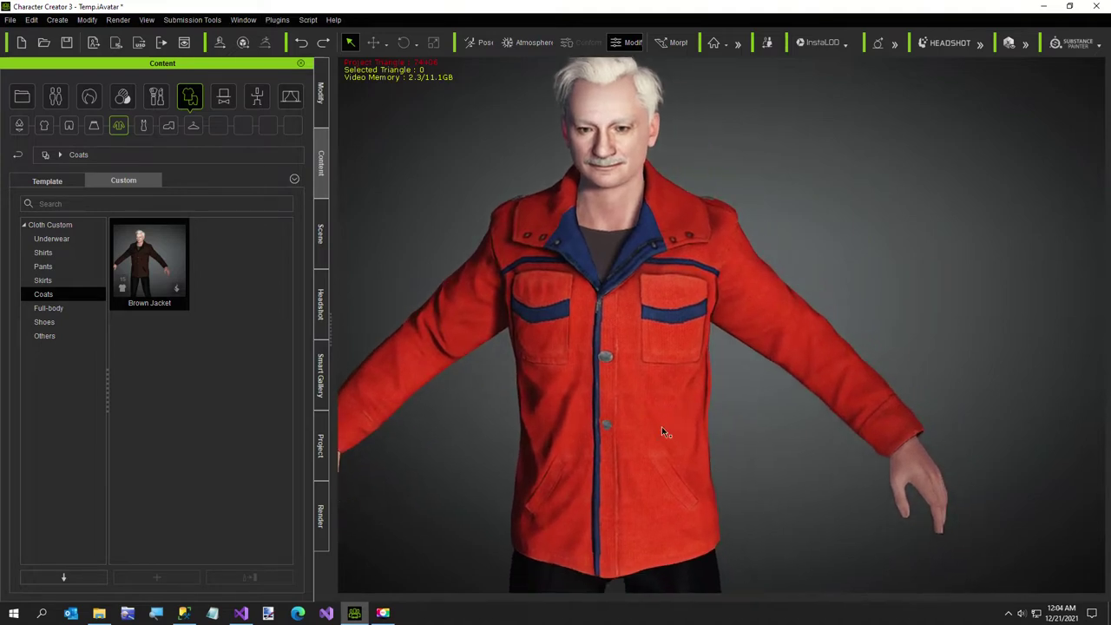
# Open the red jacket's diffuse texture in paint.net via Launch Texture
pyautogui.click(656, 400)
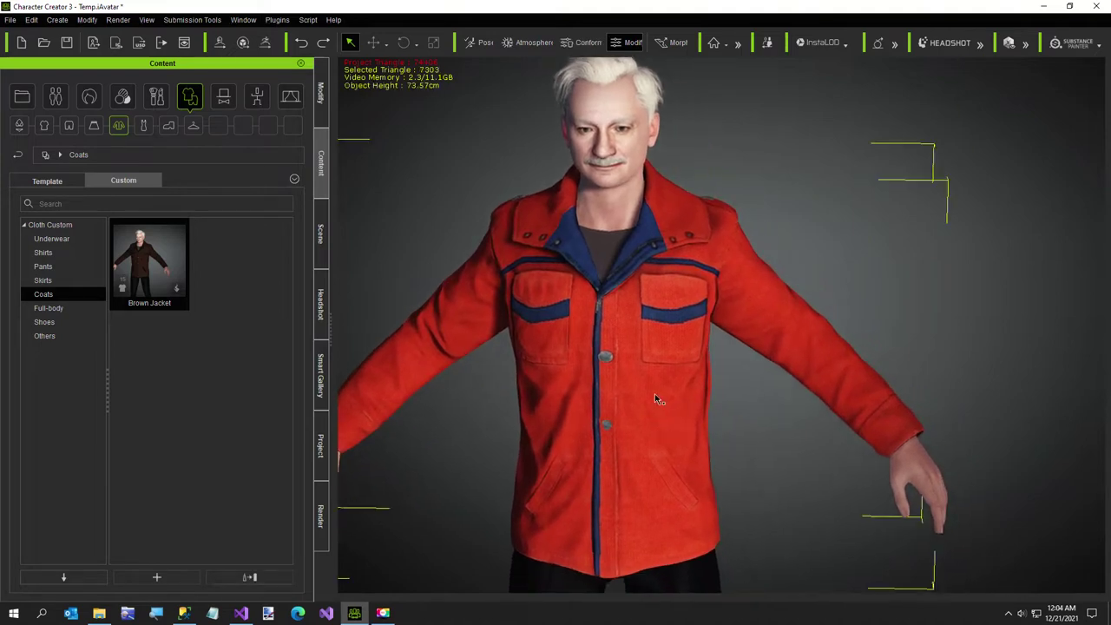
pyautogui.click(325, 108)
pyautogui.rightClick(116, 266)
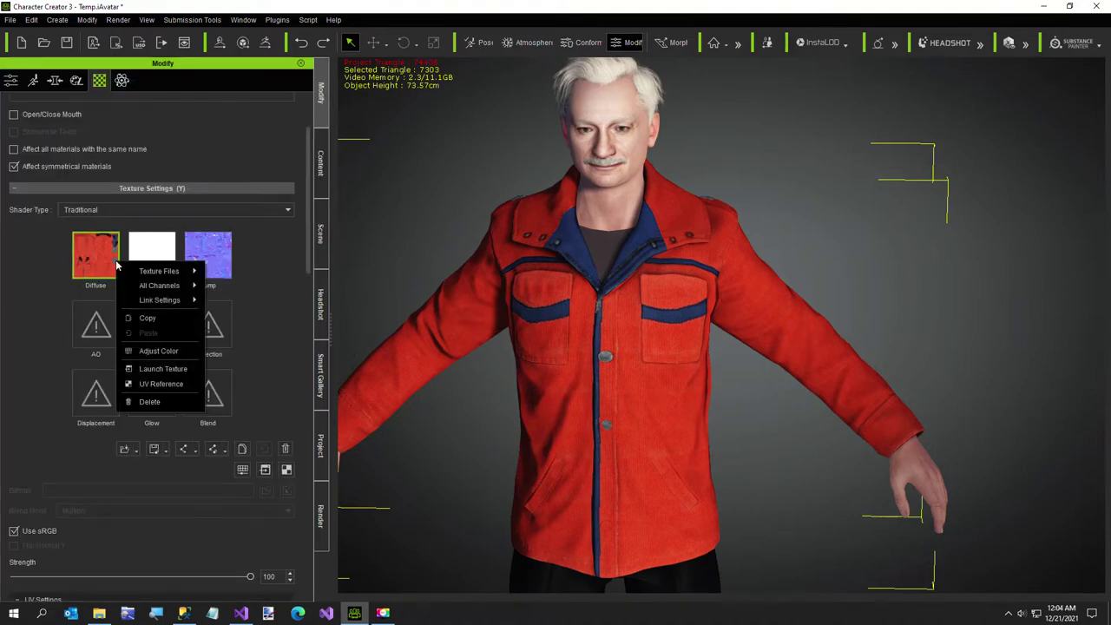
pyautogui.click(156, 368)
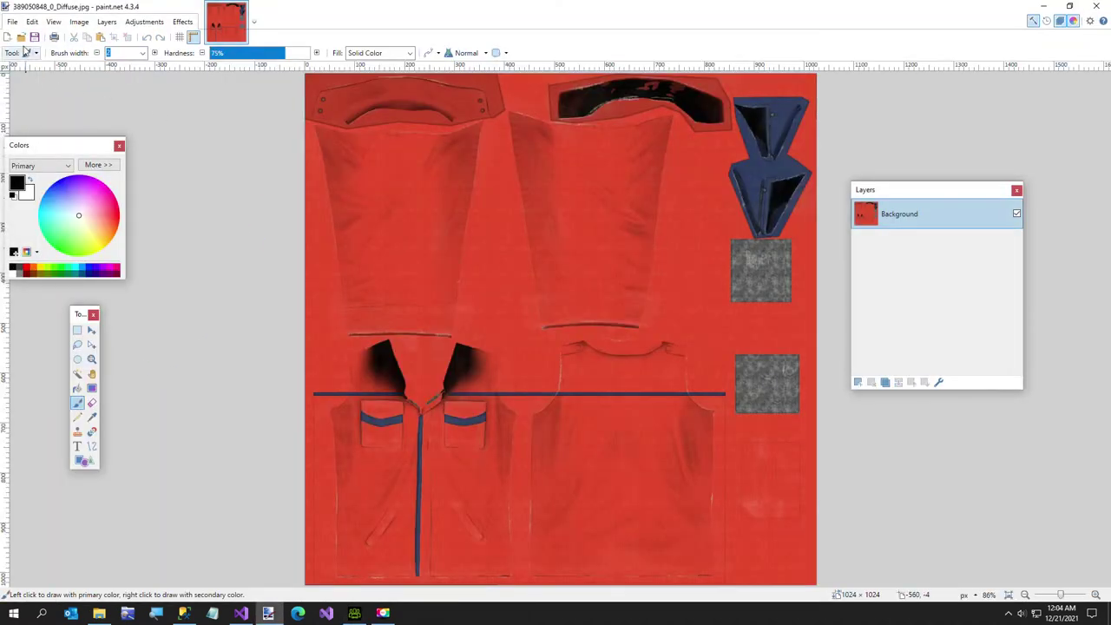
# Save the jacket texture as Red.png, PNG type, in C:\Temp
pyautogui.click(12, 22)
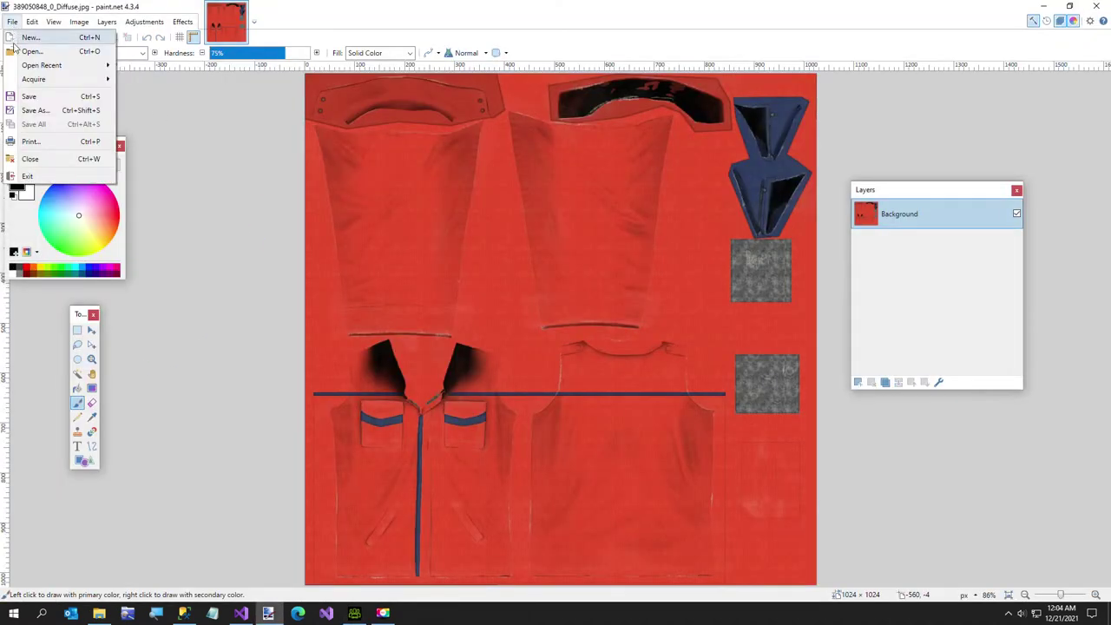
pyautogui.click(36, 112)
pyautogui.scroll(-6, 52, 416)
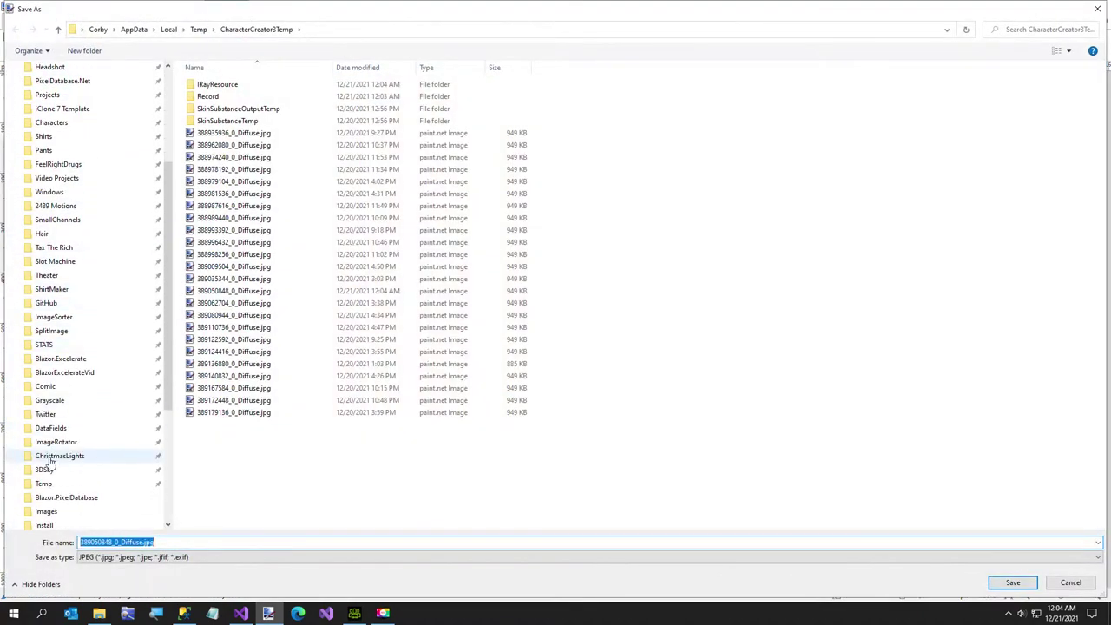
pyautogui.scroll(-2, 49, 464)
pyautogui.click(43, 386)
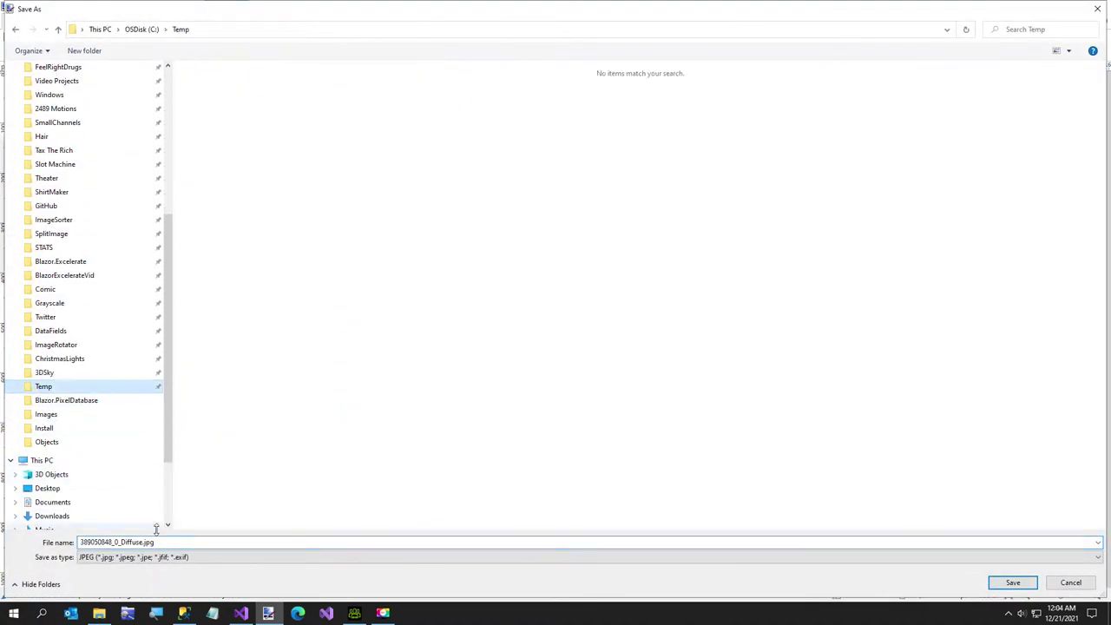
pyautogui.click(160, 543)
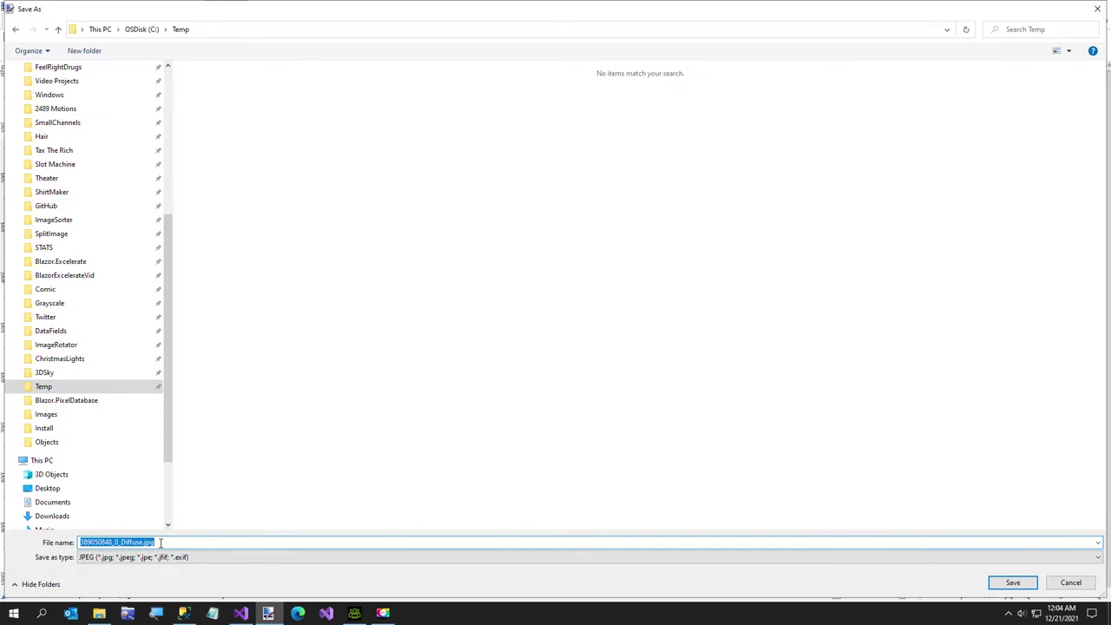
pyautogui.write('Red')
pyautogui.press('Tab')
pyautogui.press('p')
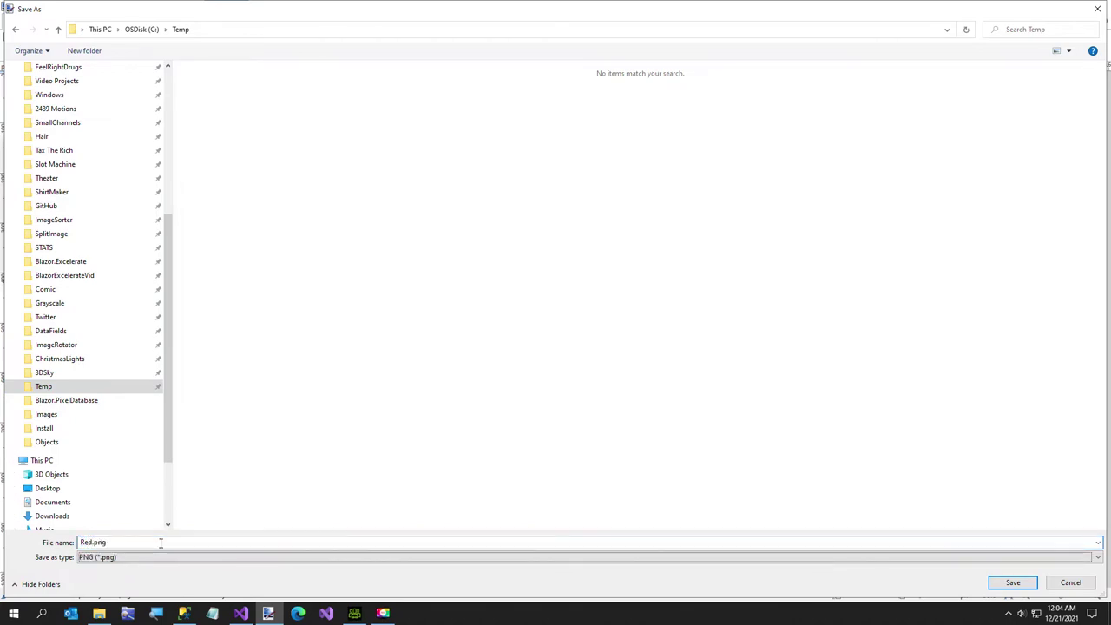
pyautogui.press('Return')
pyautogui.press('Return')
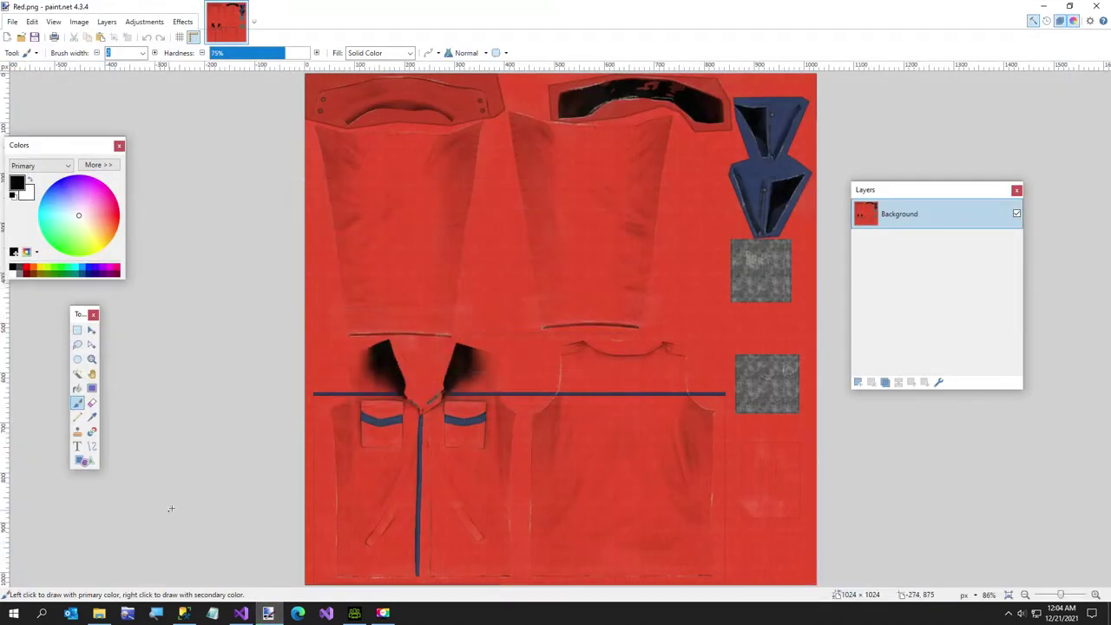
# Go to pixeldatabase.net in Edge and open Red.png from the Temp folder
pyautogui.click(297, 614)
pyautogui.click(439, 29)
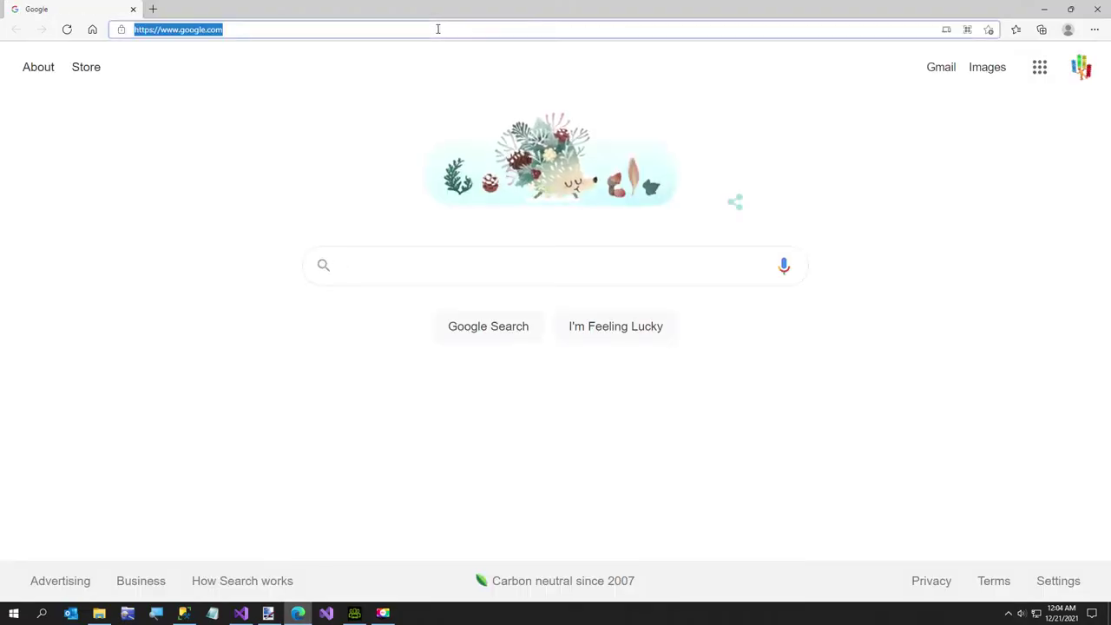
pyautogui.write('p')
pyautogui.press('Return')
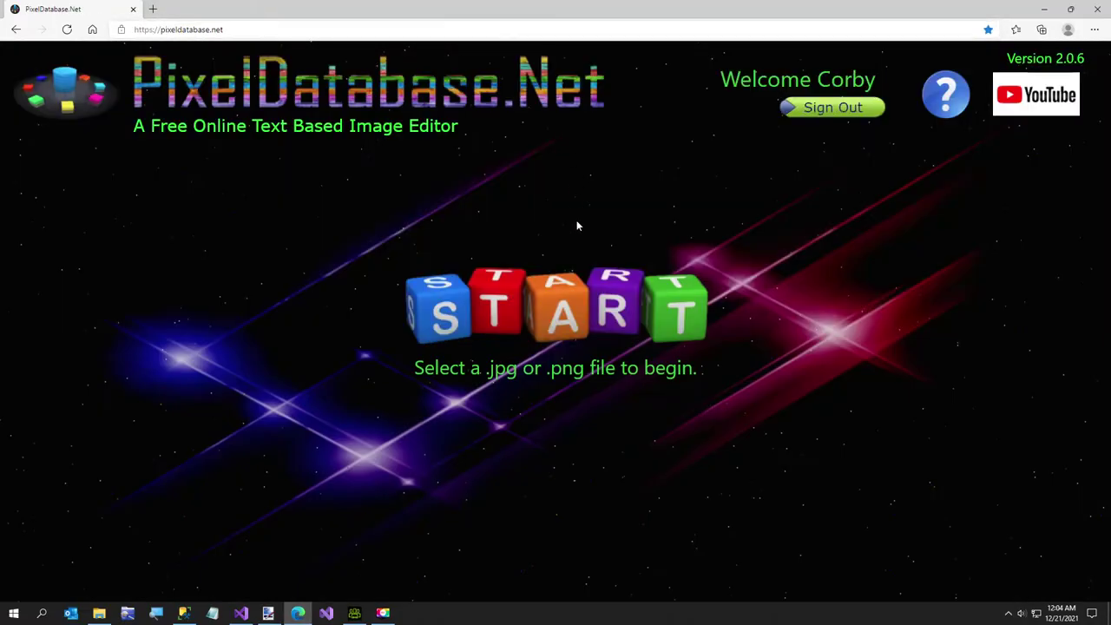
pyautogui.click(570, 304)
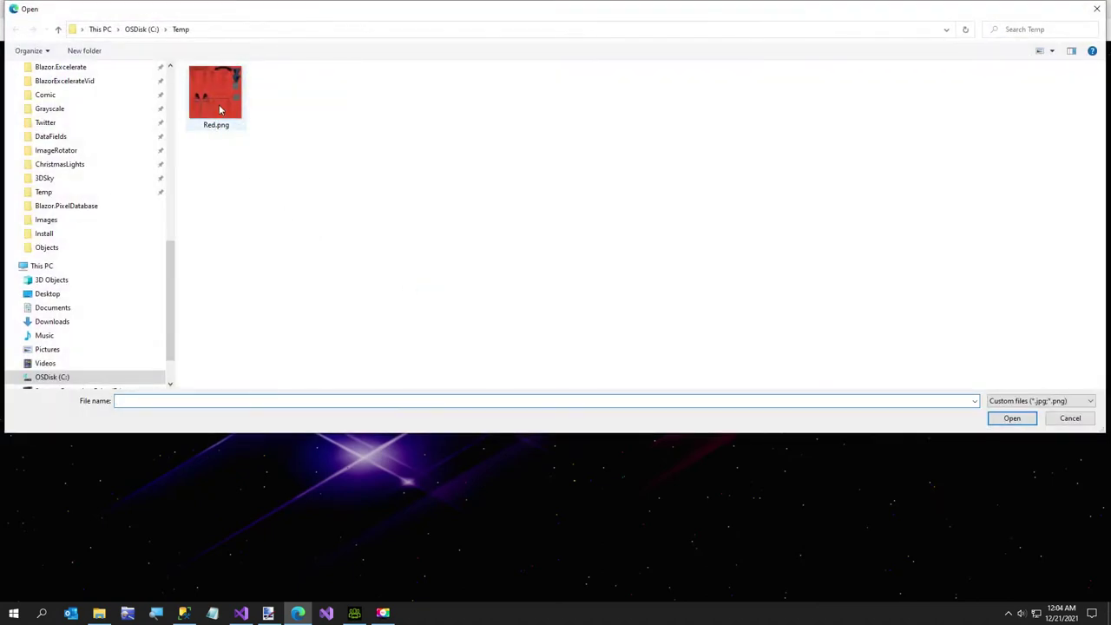
pyautogui.doubleClick(218, 106)
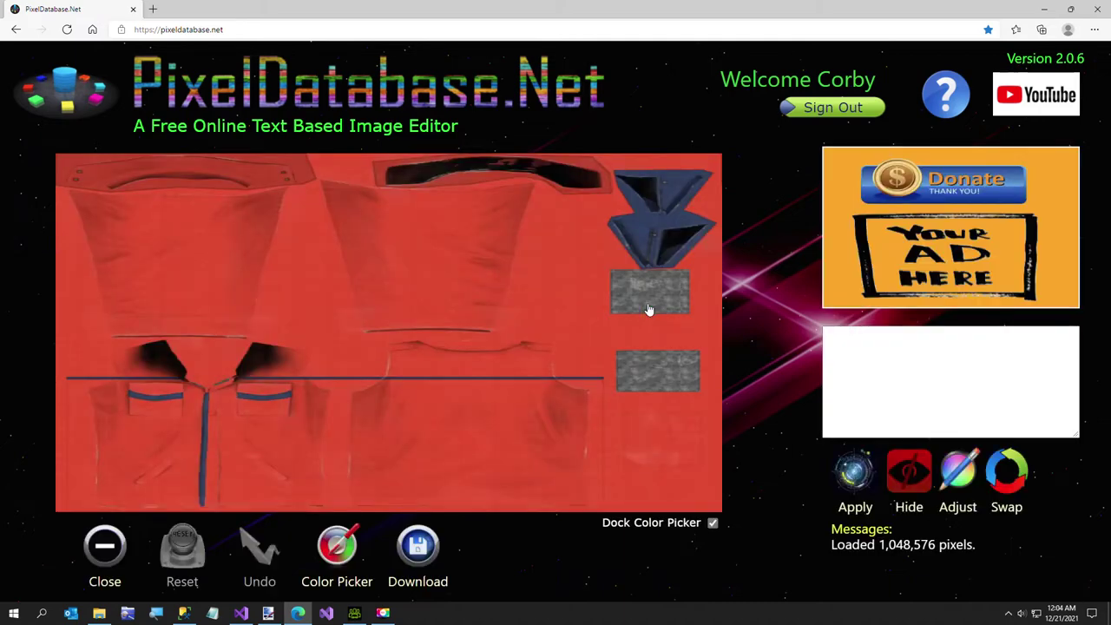
# Enter the query Hide / RedMaxDiff > 0 / Total > 200 and turn on colour picking
pyautogui.click(894, 373)
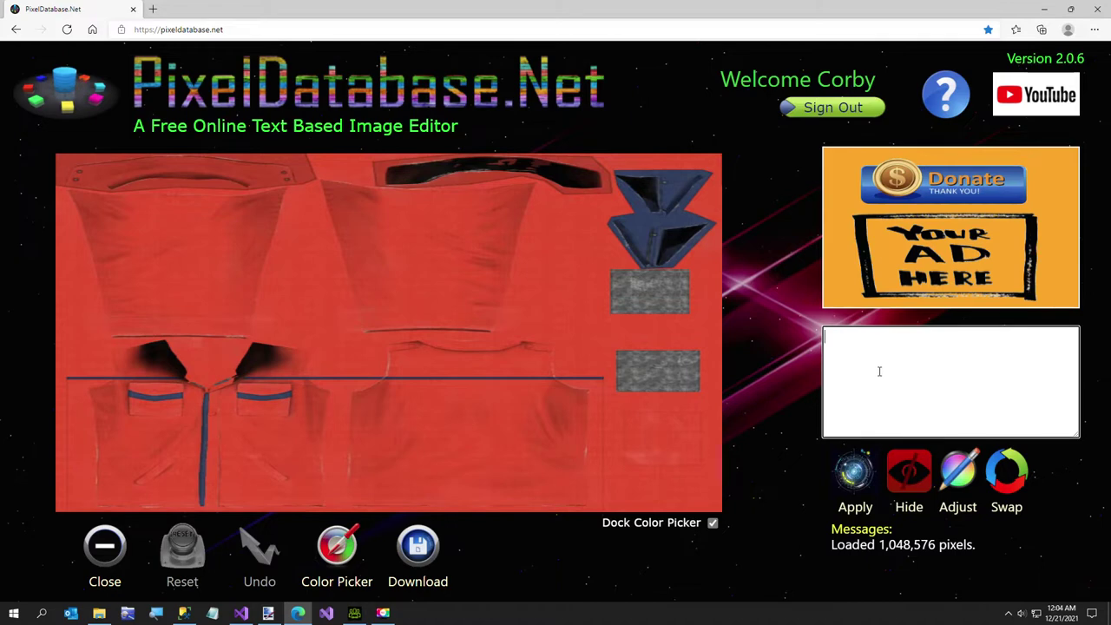
pyautogui.write('Update')
pyautogui.press('BackSpace')
pyautogui.press('BackSpace')
pyautogui.press('BackSpace')
pyautogui.press('BackSpace')
pyautogui.press('BackSpace')
pyautogui.press('BackSpace')
pyautogui.write('Hide')
pyautogui.press('Return')
pyautogui.write('Red')
pyautogui.write('Max')
pyautogui.write('Diff > 0 ')
pyautogui.write('Re')
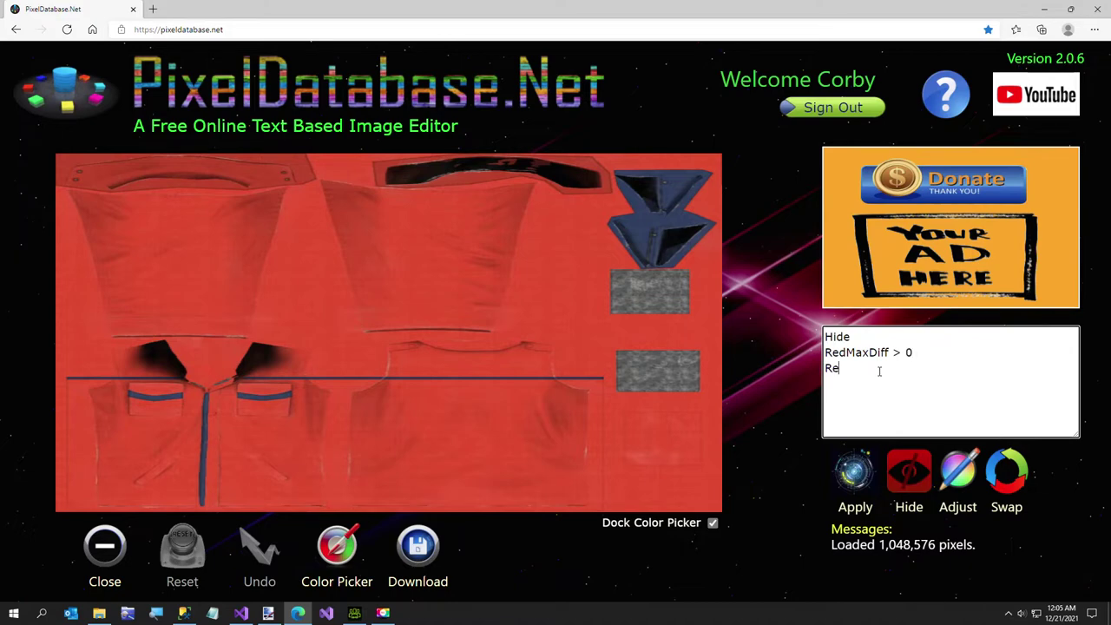
pyautogui.press('BackSpace')
pyautogui.press('BackSpace')
pyautogui.write('Total ')
pyautogui.write('<')
pyautogui.press('BackSpace')
pyautogui.press('BackSpace')
pyautogui.write('> 200')
pyautogui.click(338, 552)
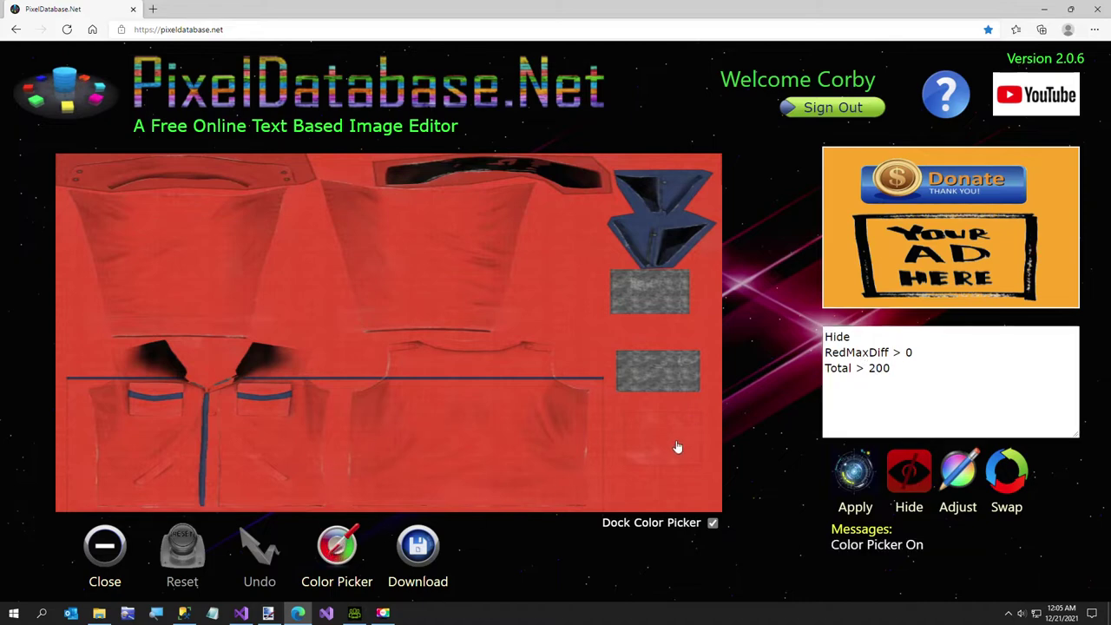
# Sample colour values on the texture, including several points along the collar seam
pyautogui.click(541, 310)
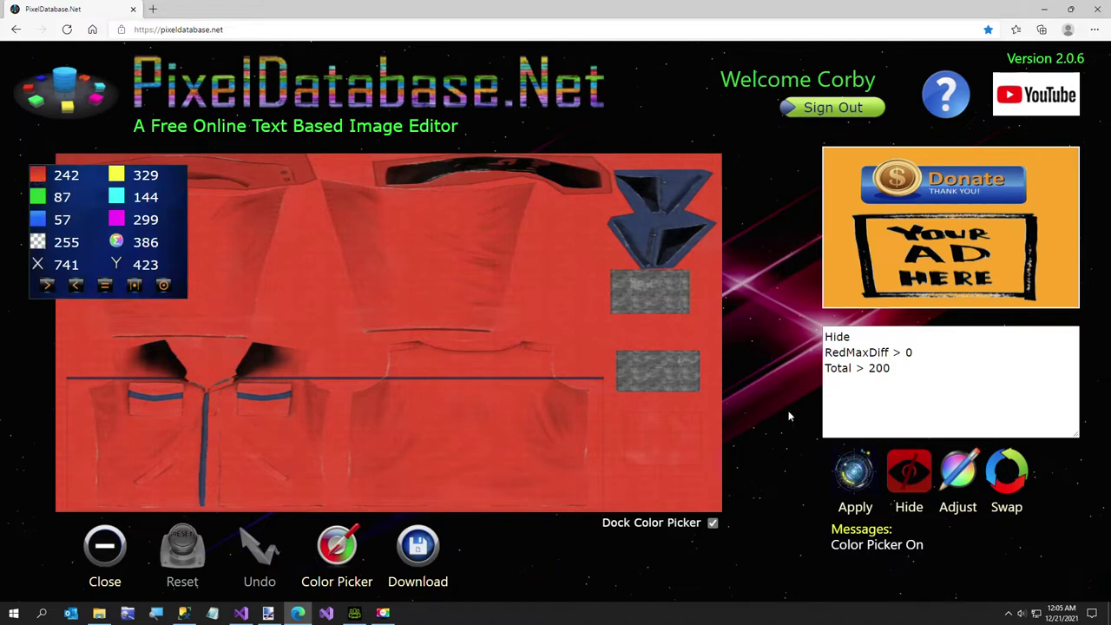
pyautogui.click(851, 408)
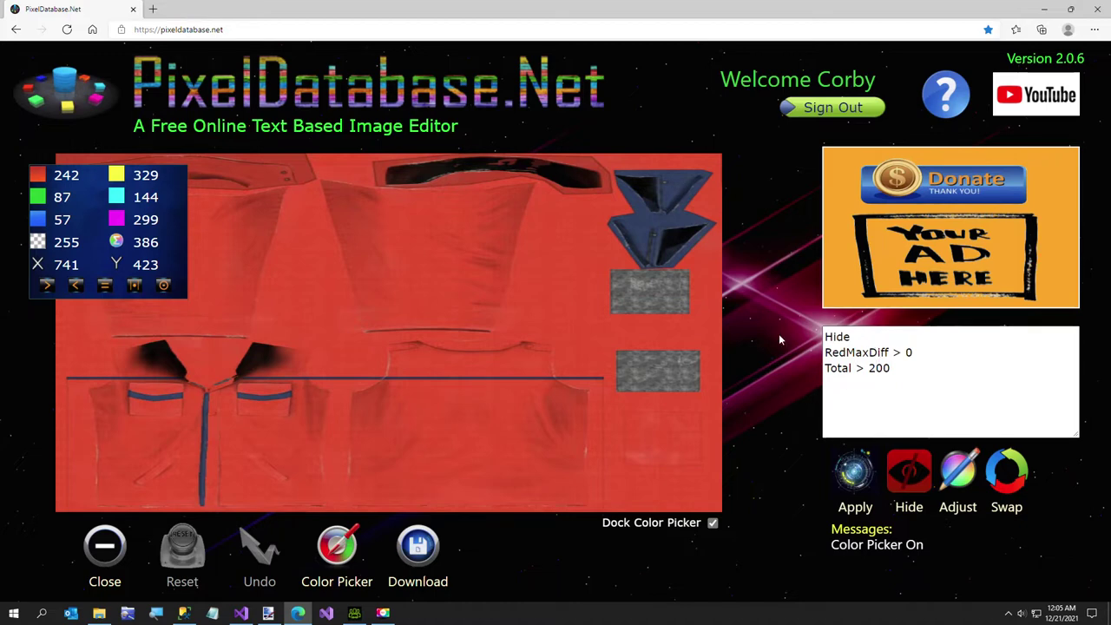
pyautogui.click(287, 183)
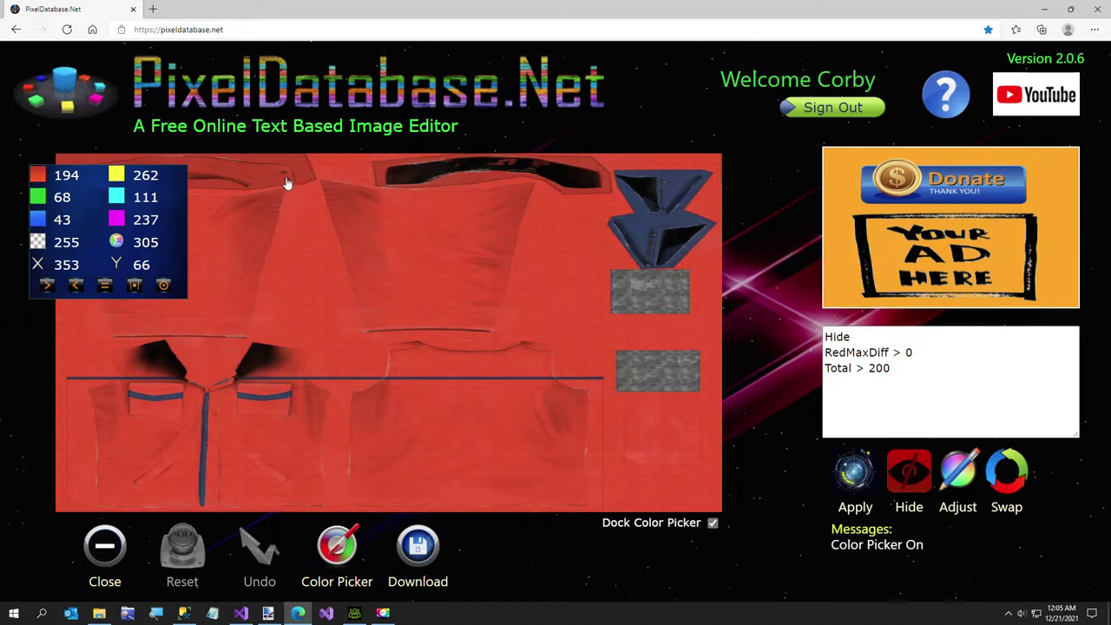
pyautogui.click(288, 184)
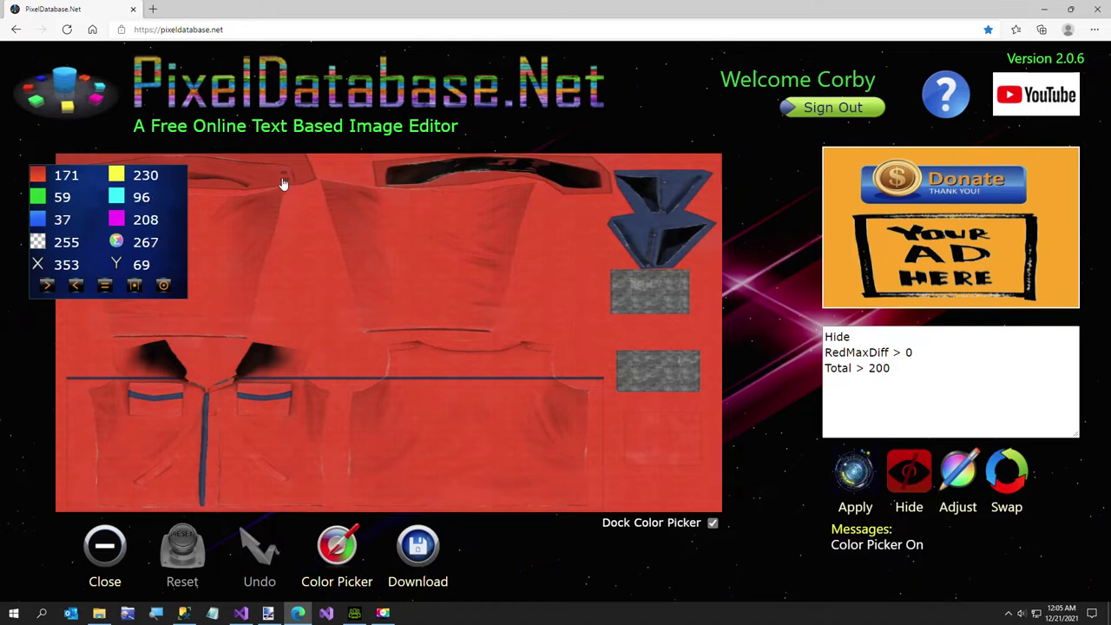
pyautogui.click(282, 184)
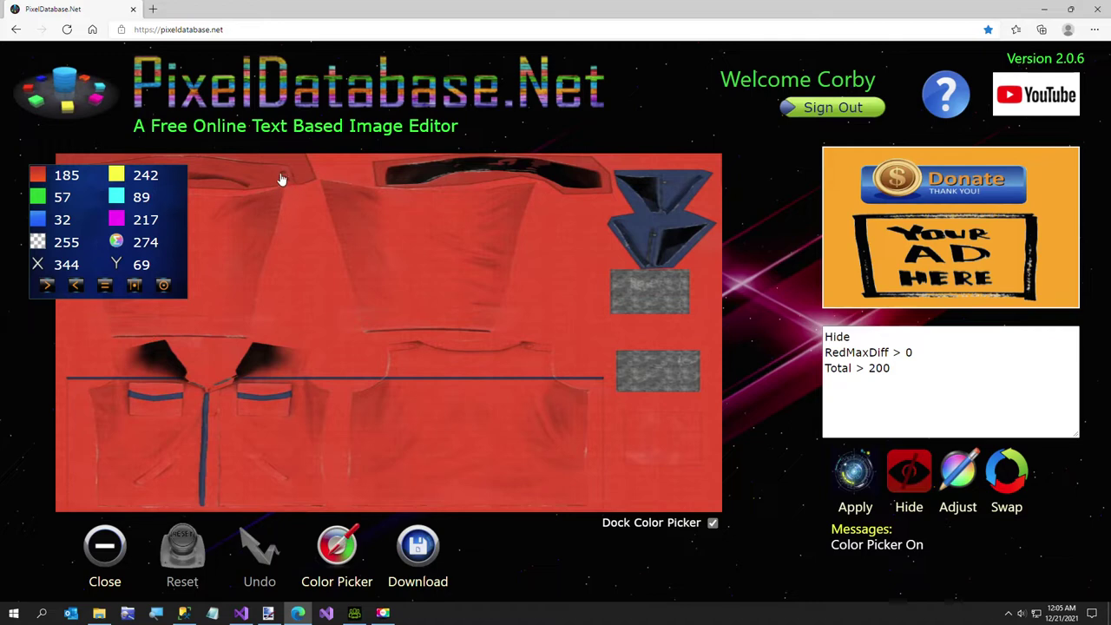
pyautogui.click(283, 178)
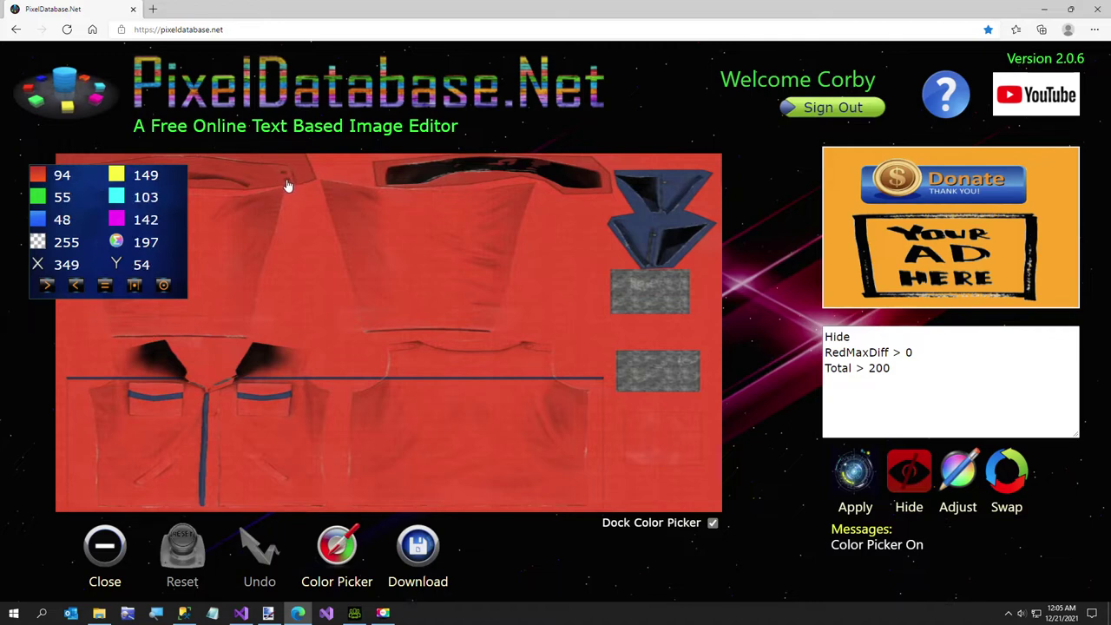
pyautogui.click(287, 186)
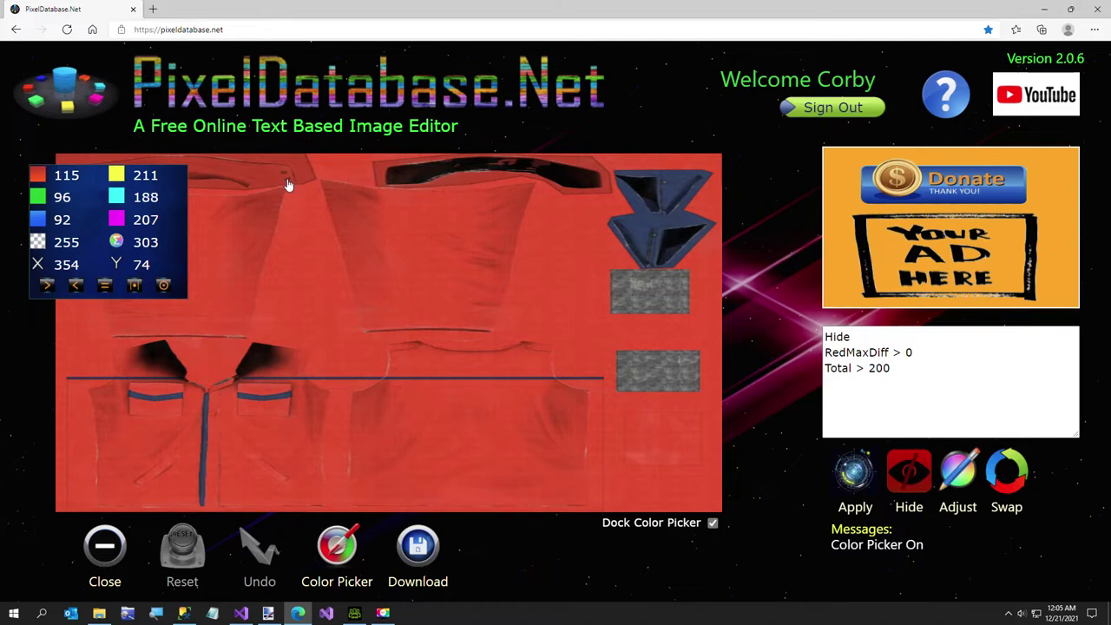
pyautogui.click(289, 185)
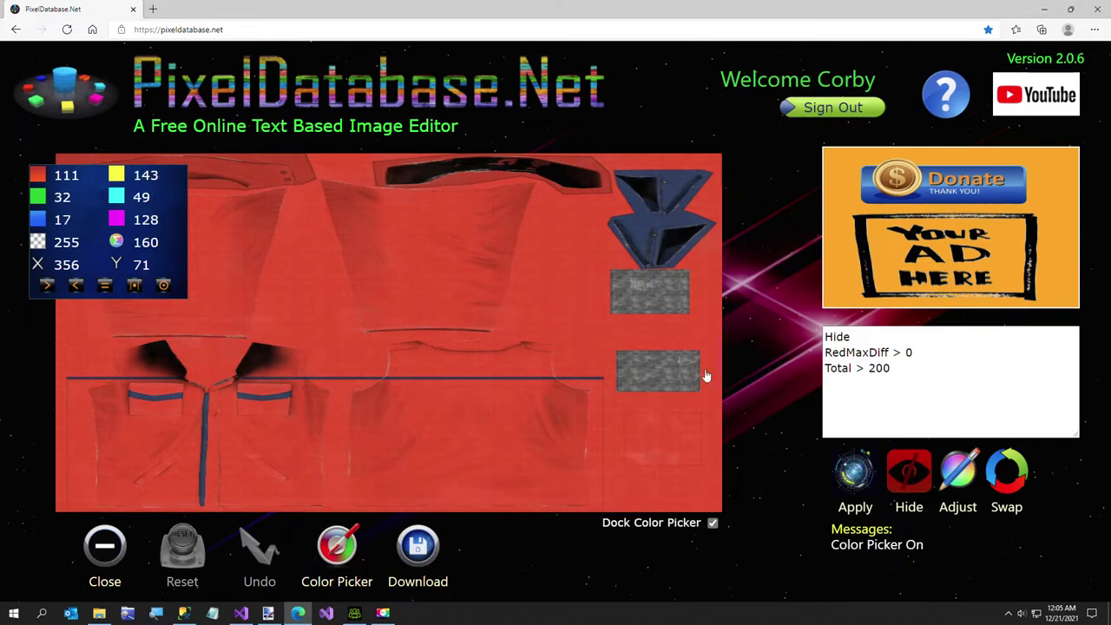
# Read the shirt's right-edge position and add X < 842 to the query
pyautogui.click(886, 378)
pyautogui.click(895, 367)
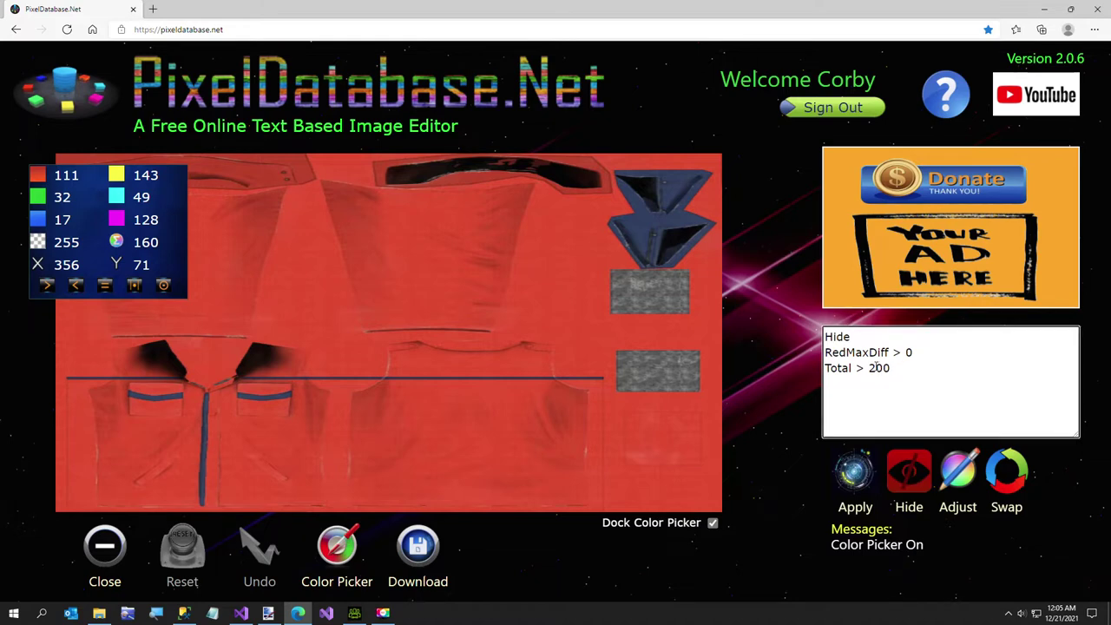
pyautogui.click(605, 383)
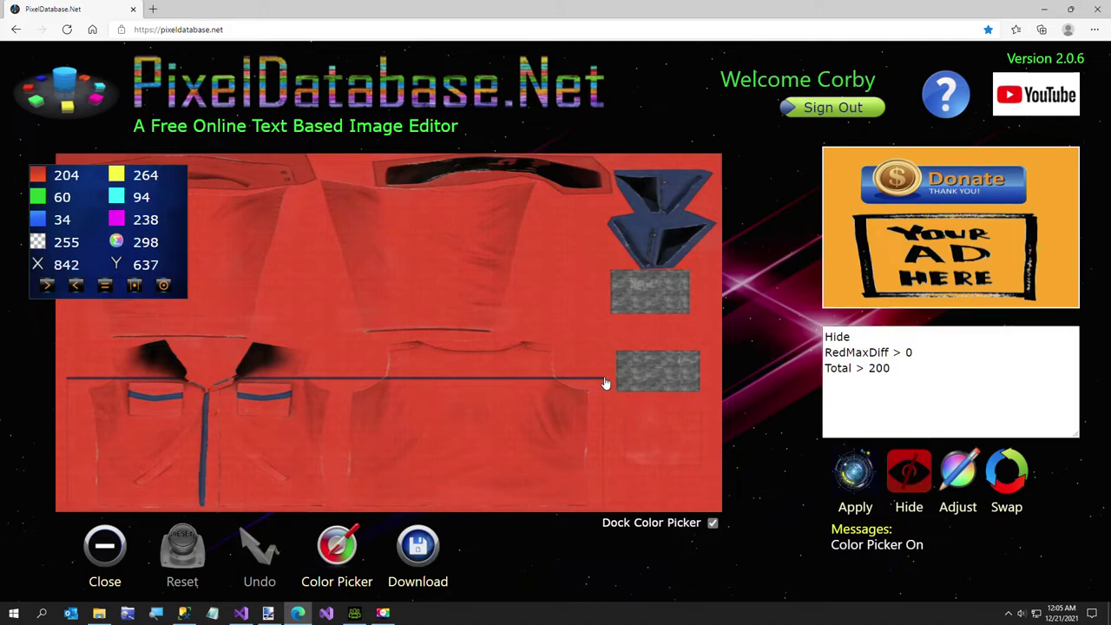
pyautogui.click(930, 363)
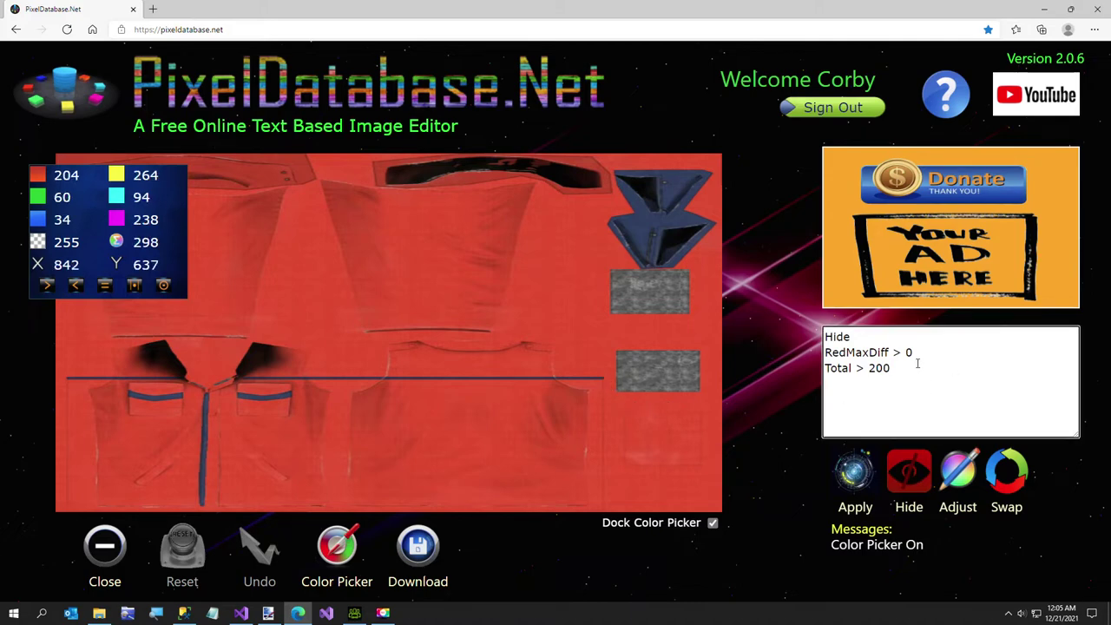
pyautogui.write('X < 842')
# Apply the hide left of X 842, then replace Total > 200 with Y > 120 and apply again
pyautogui.click(851, 476)
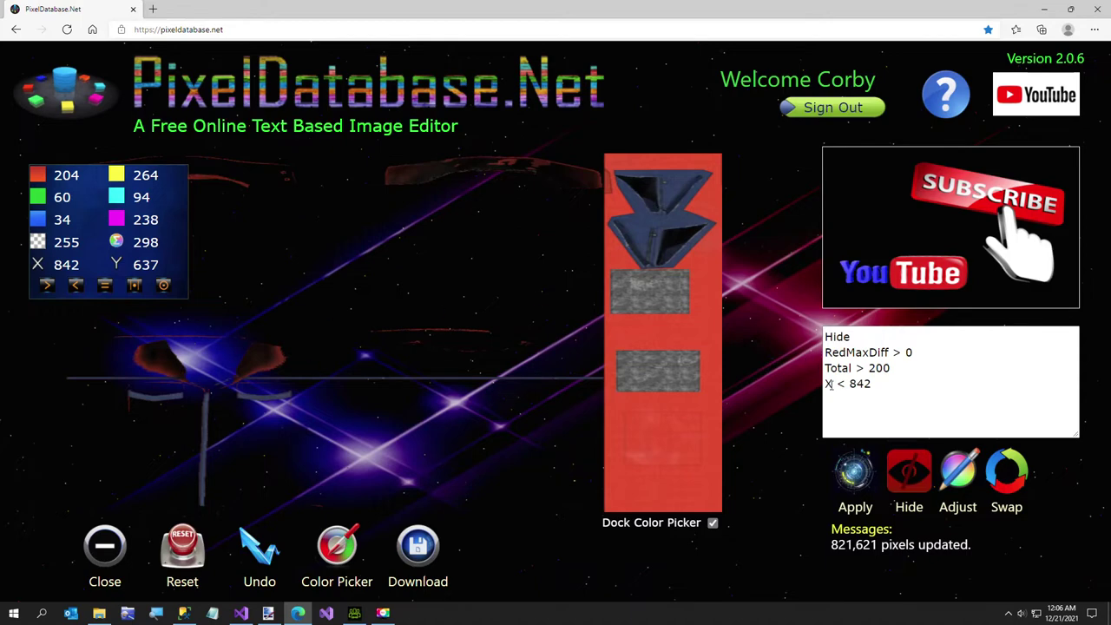
pyautogui.click(899, 365)
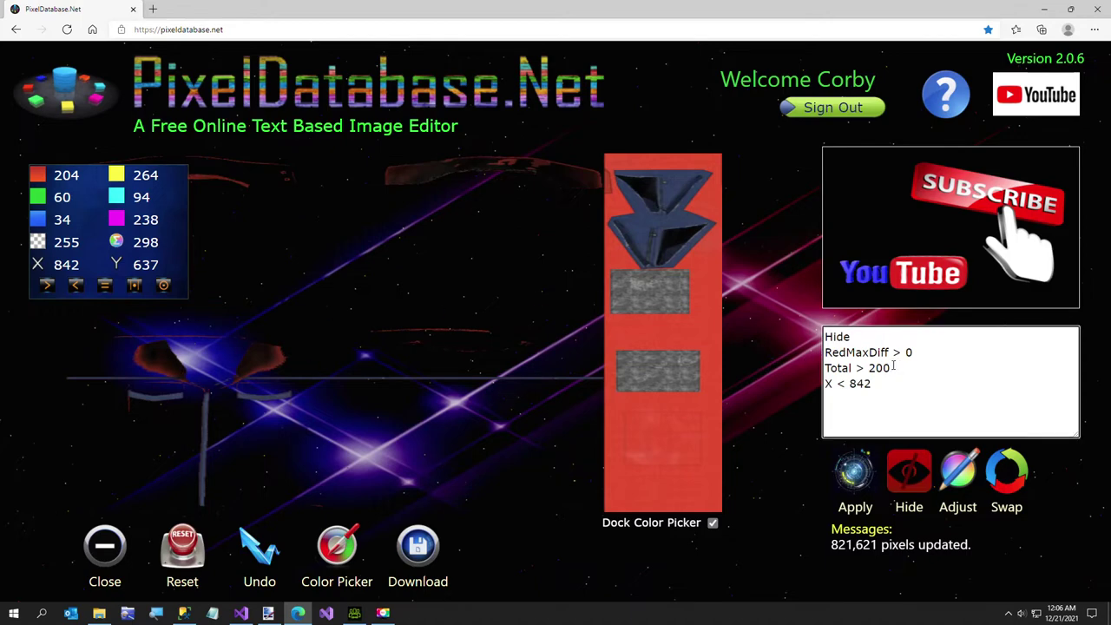
pyautogui.hotkey('shift', 'Home')
pyautogui.press('BackSpace')
pyautogui.write('Y > 120')
pyautogui.click(855, 473)
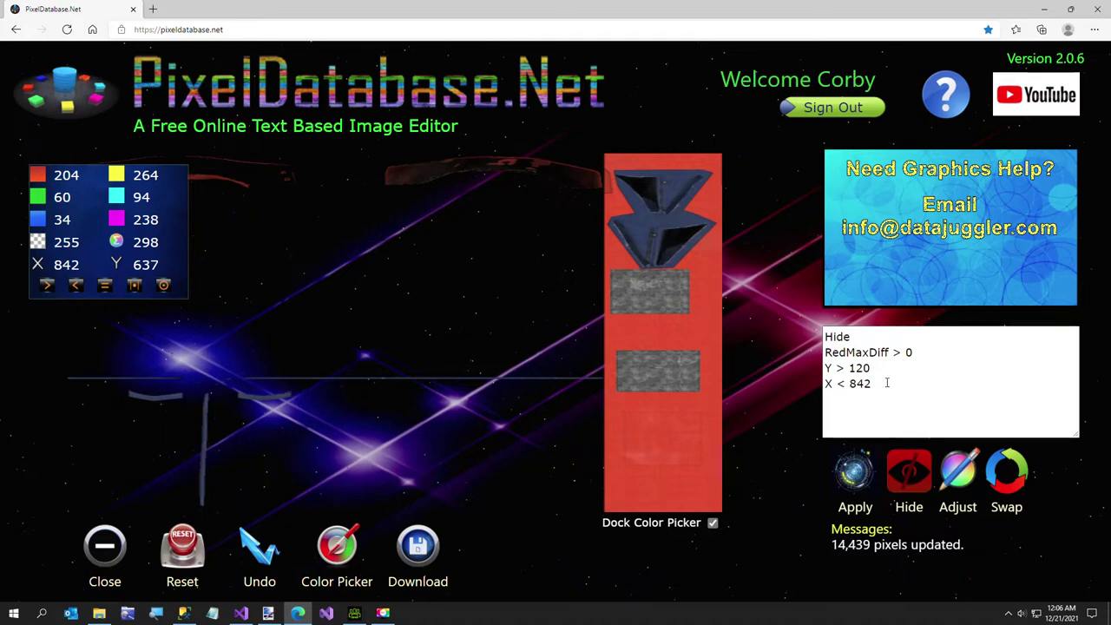
# Rewrite the query as Update / Set Color 12 12 12 / Where, keeping Y > 120 and X < 842, and apply
pyautogui.moveTo(877, 387); pyautogui.dragTo(809, 352)
pyautogui.click(838, 337)
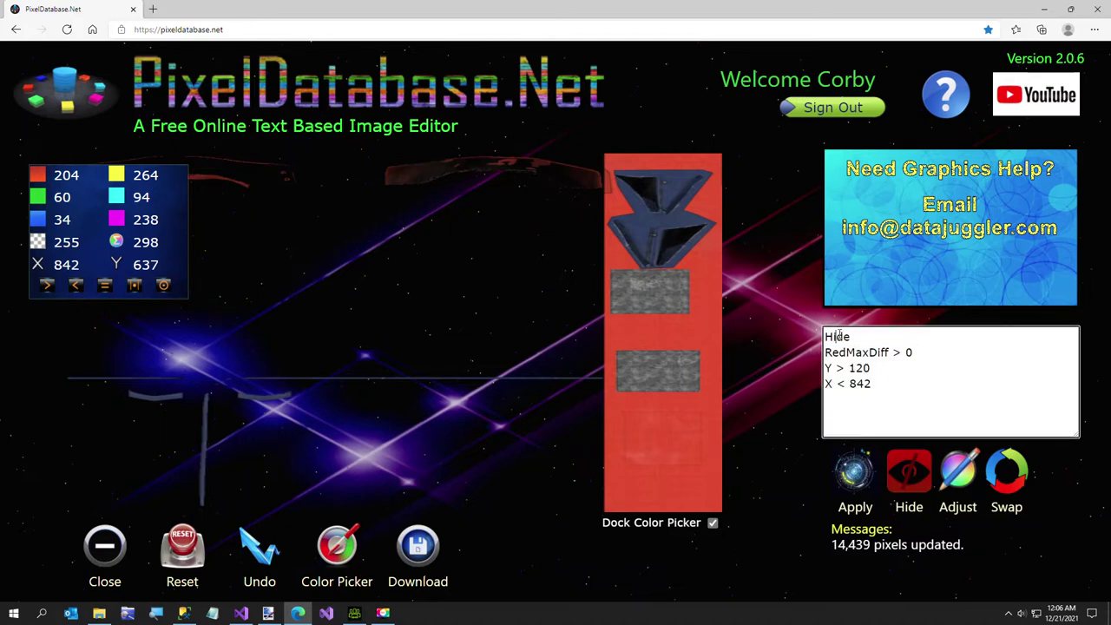
pyautogui.doubleClick(838, 337)
pyautogui.hotkey('shift', 'Down')
pyautogui.hotkey('shift', 'End')
pyautogui.write('Update')
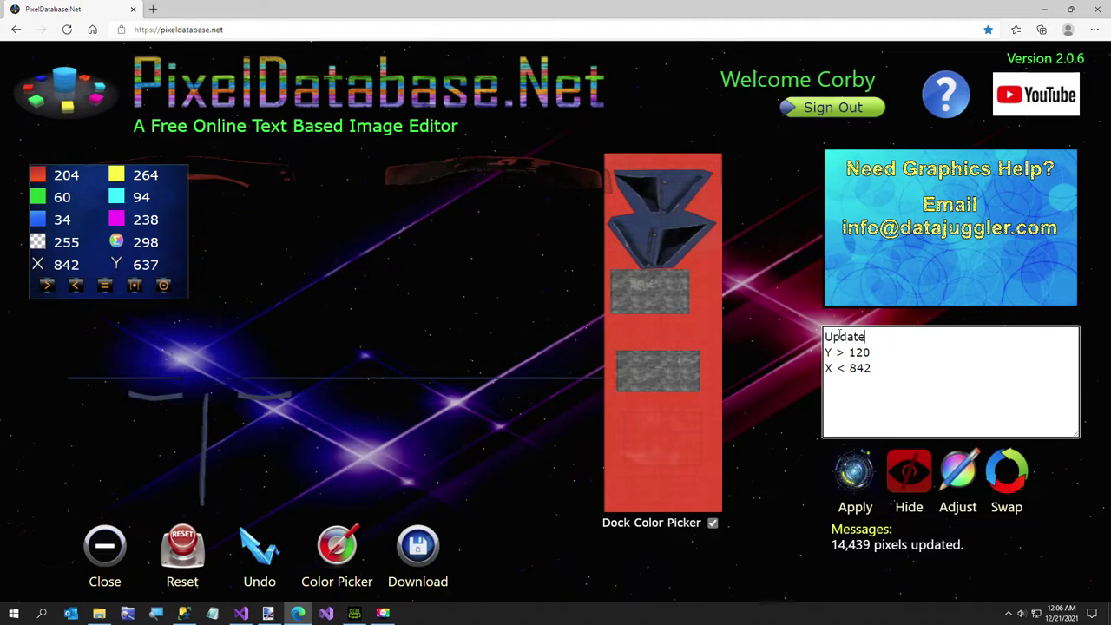
pyautogui.press('Return')
pyautogui.write('Set Col')
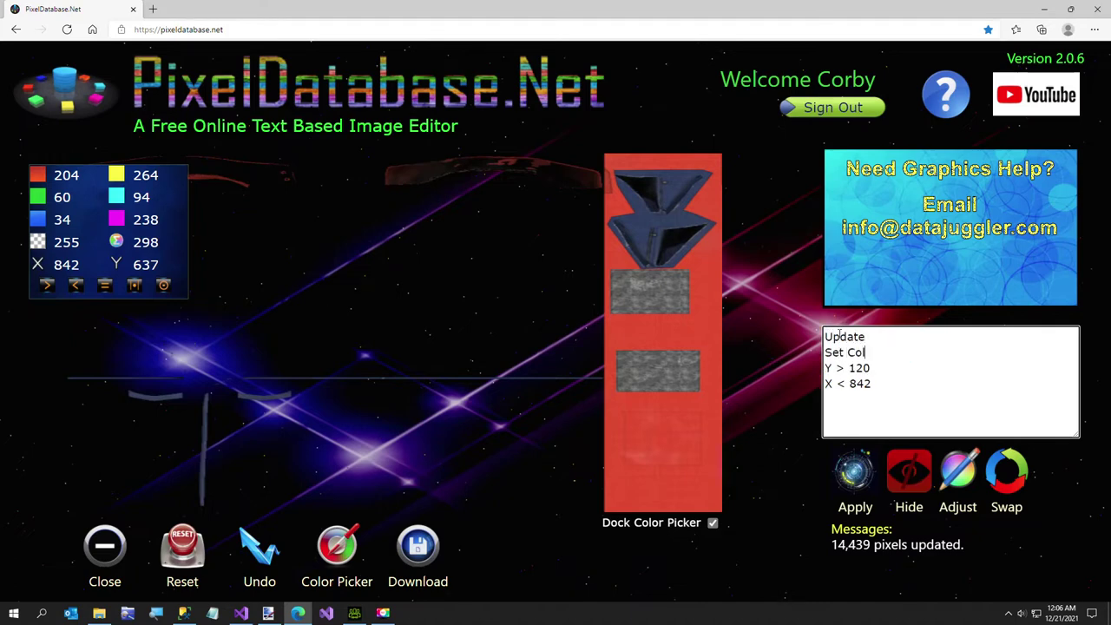
pyautogui.write('or 12 12 12')
pyautogui.press('Return')
pyautogui.write('Where')
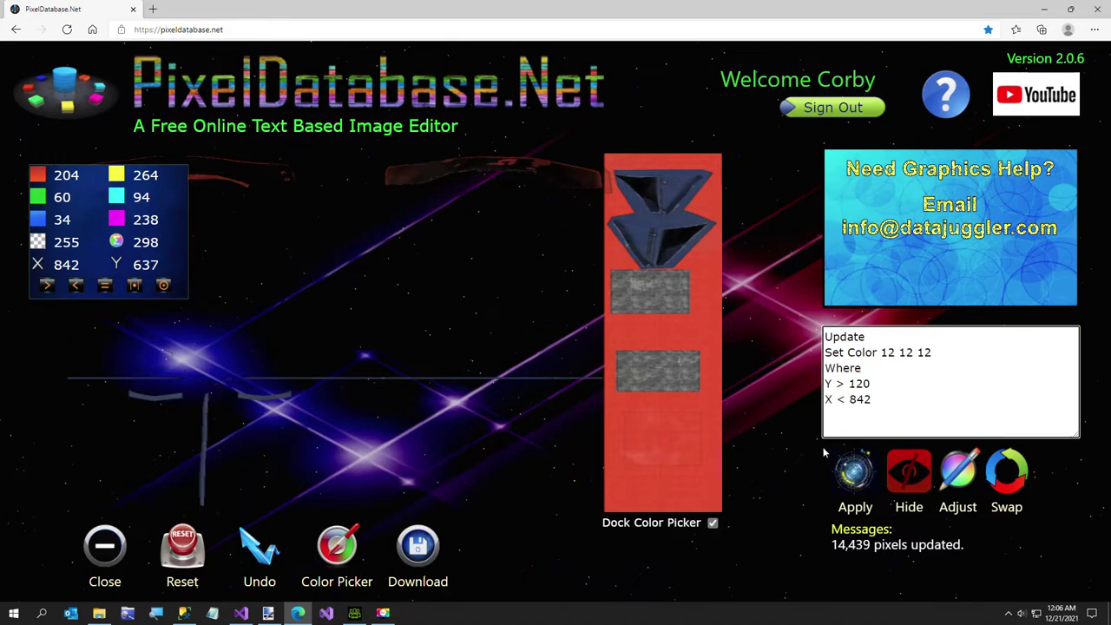
pyautogui.click(846, 470)
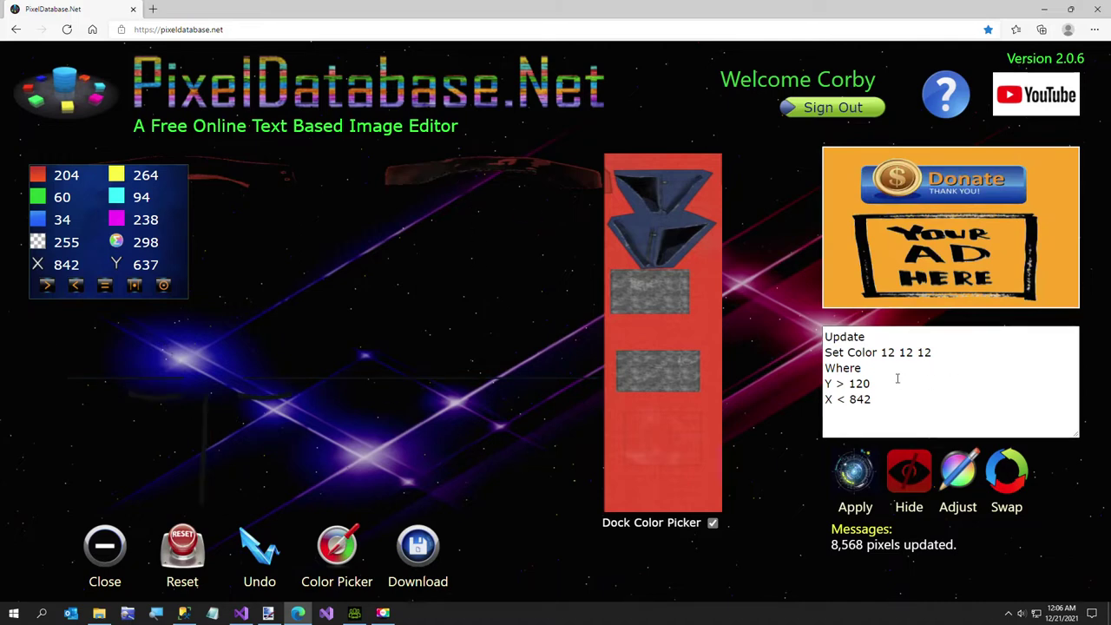
pyautogui.moveTo(881, 352); pyautogui.dragTo(962, 355)
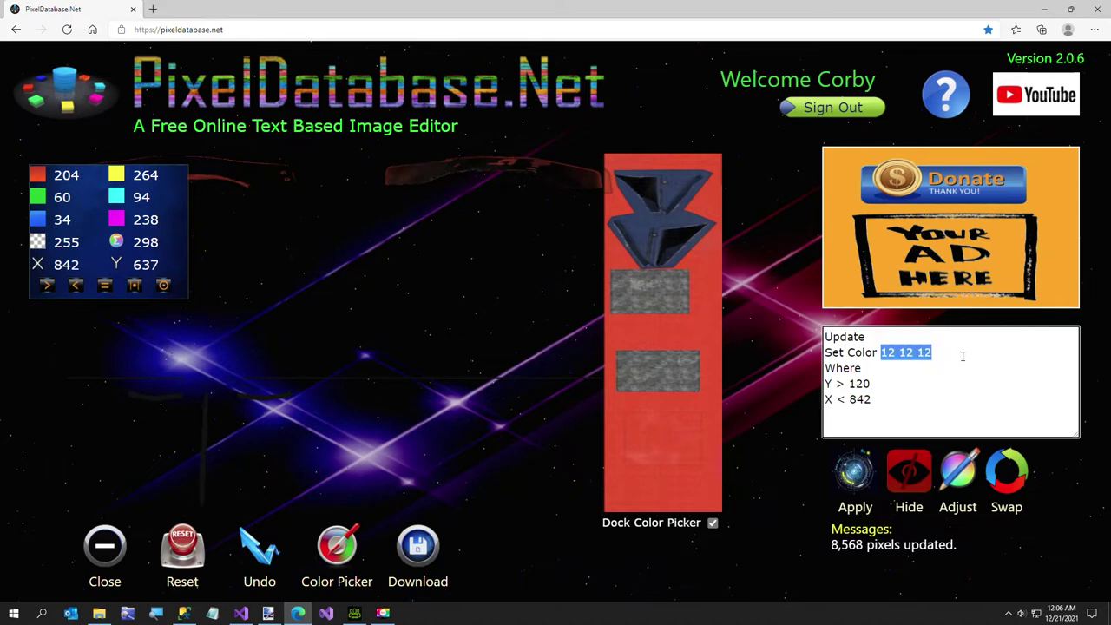
# Change the colour to 80 80 80 and Y > 120 to Y < 120, then apply
pyautogui.write('8')
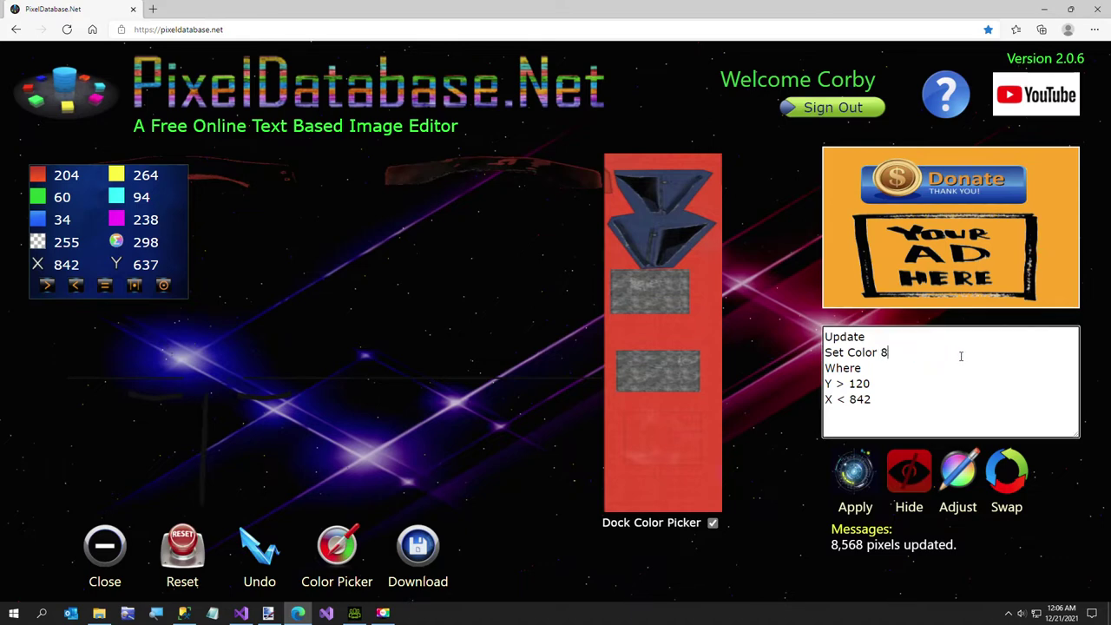
pyautogui.write('0 80 80')
pyautogui.doubleClick(839, 384)
pyautogui.write('<')
pyautogui.click(853, 476)
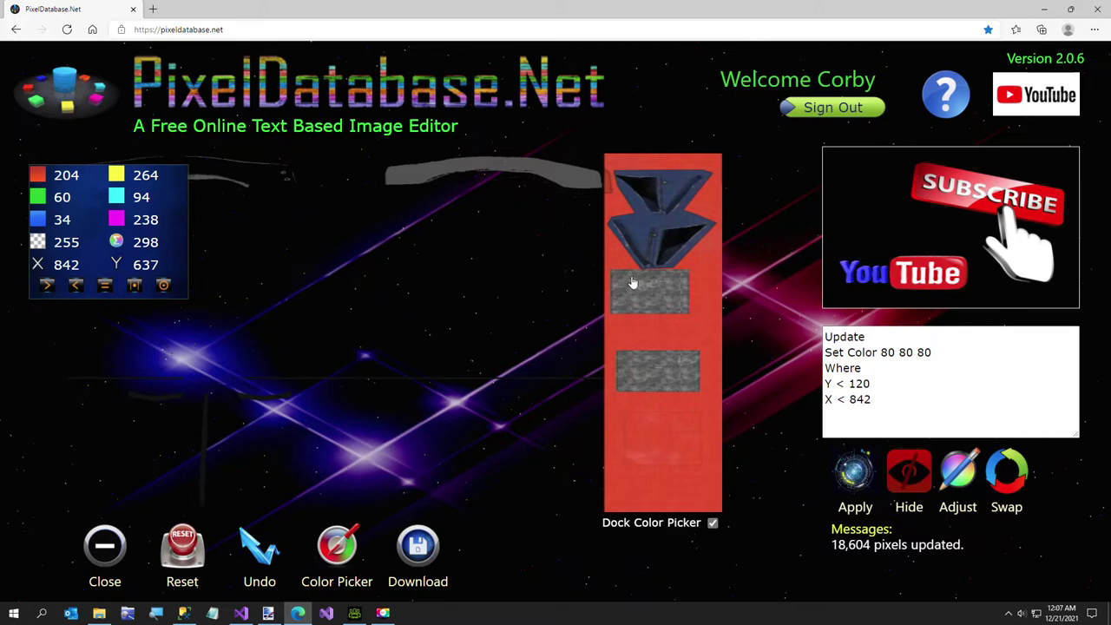
# Flip the X condition to X > 842
pyautogui.click(840, 400)
pyautogui.doubleClick(840, 399)
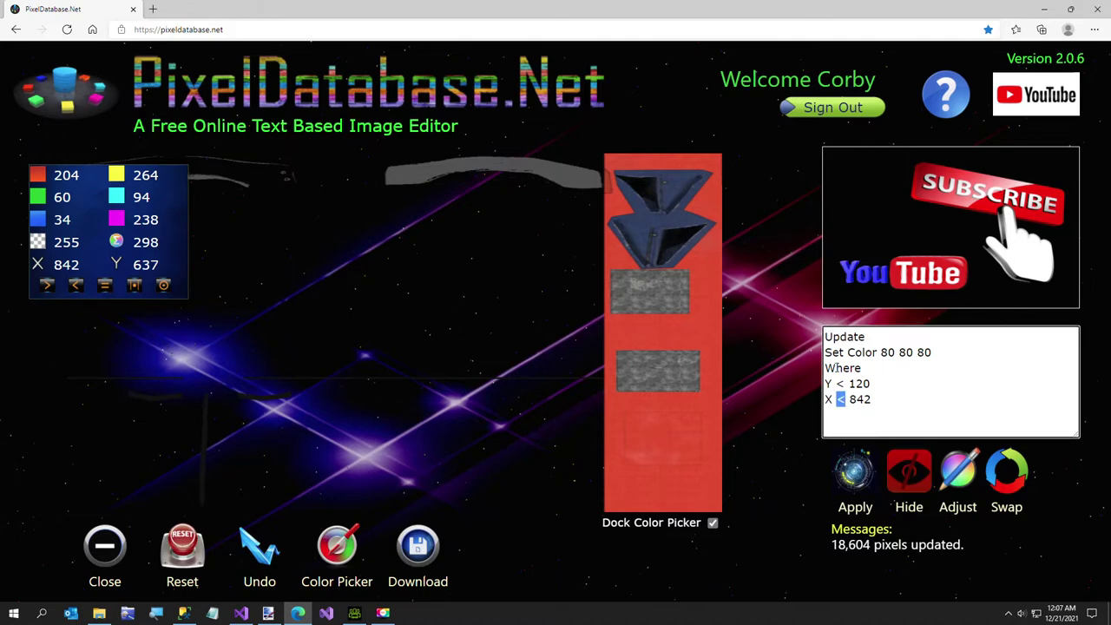
pyautogui.write('>')
# Replace the Update and Set Color lines with Hide and clear out the Where line
pyautogui.moveTo(826, 337); pyautogui.dragTo(937, 354)
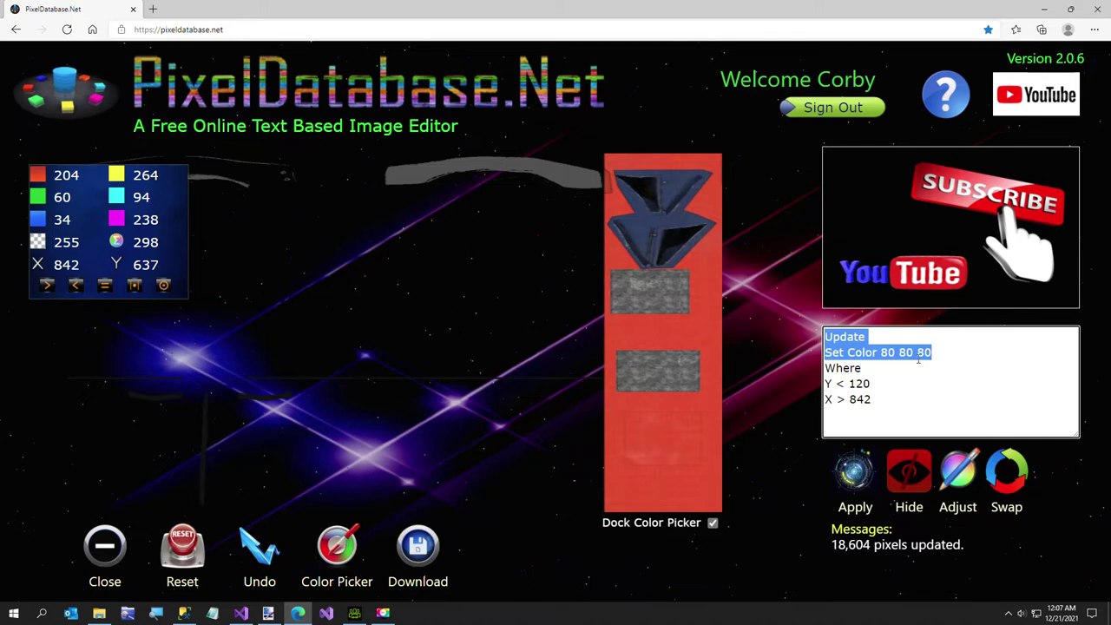
pyautogui.write('Hide')
pyautogui.press('Return')
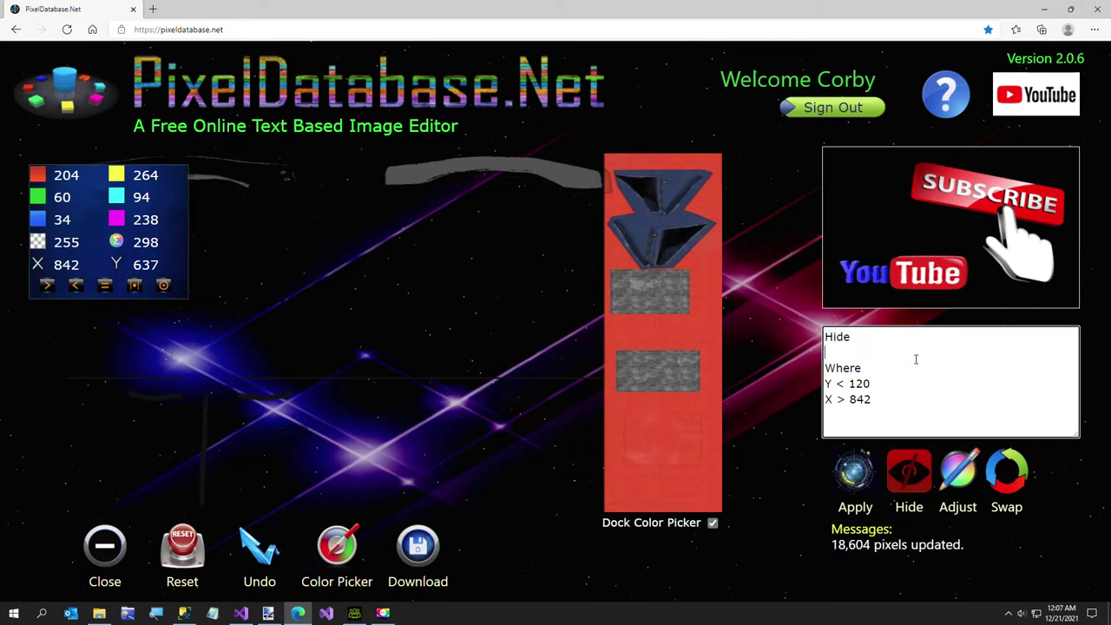
pyautogui.write('RedMaxDiff > 0')
pyautogui.press('Return')
pyautogui.write('Min')
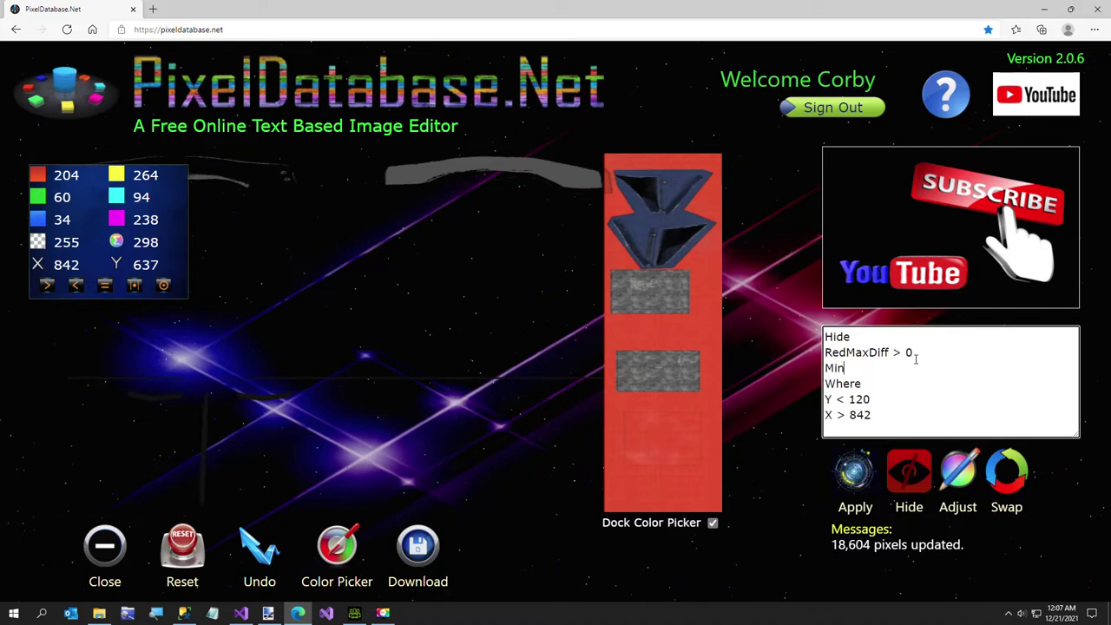
pyautogui.press('BackSpace')
pyautogui.press('BackSpace')
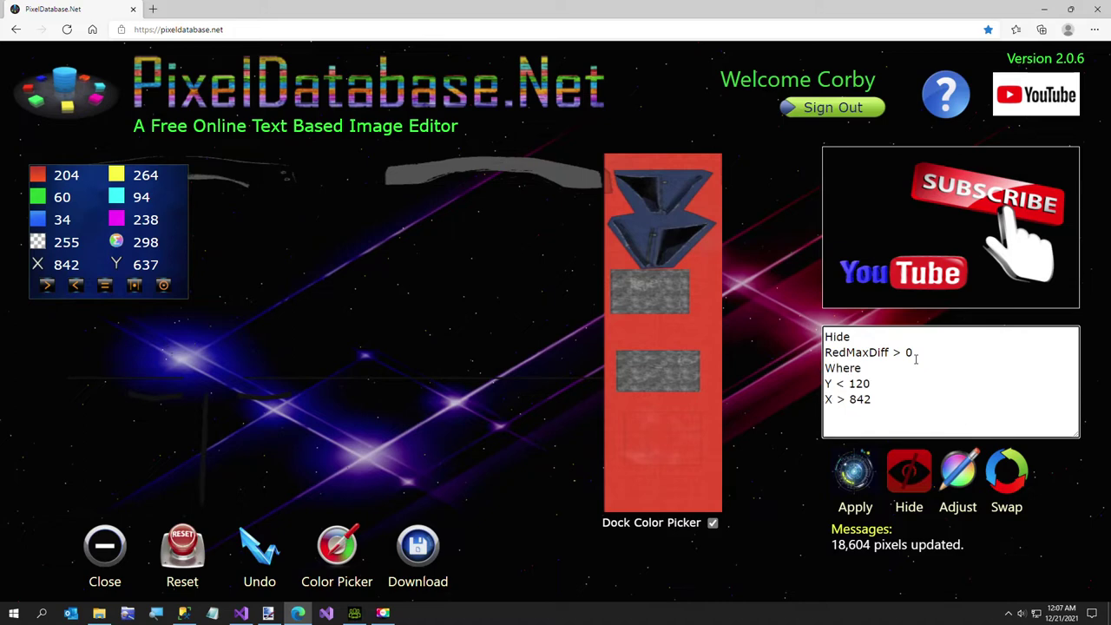
pyautogui.hotkey('shift', 'Home')
pyautogui.press('BackSpace')
pyautogui.hotkey('shift', 'End')
pyautogui.press('BackSpace')
pyautogui.press('BackSpace')
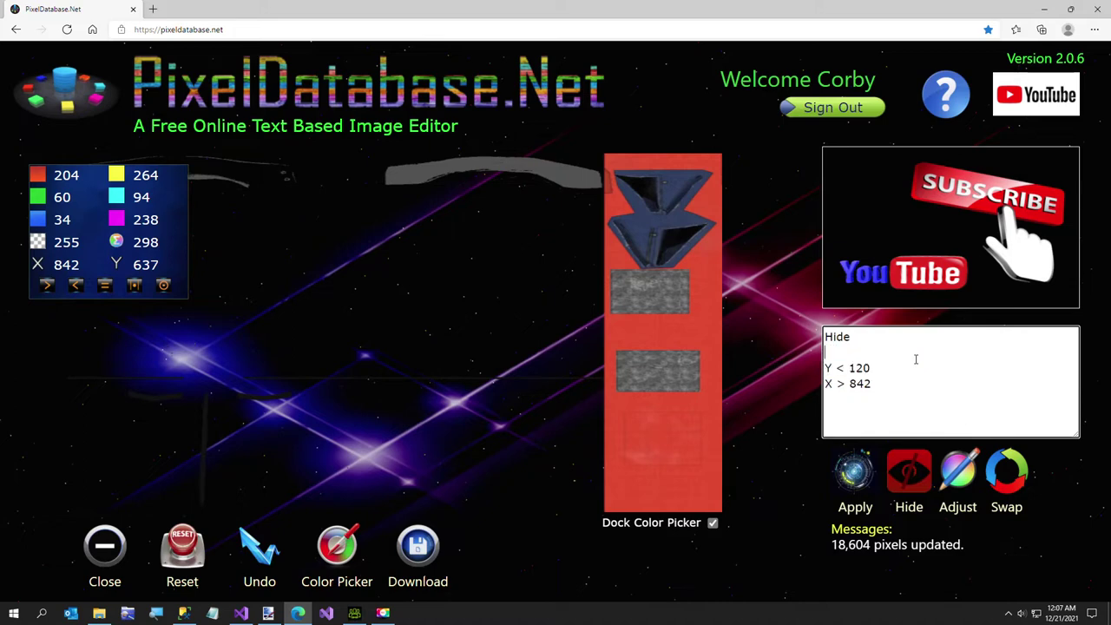
# Add RedMaxDiff > 0 under Hide, briefly adding then removing MinMaxDiff > 5
pyautogui.write('Min')
pyautogui.press('BackSpace')
pyautogui.press('BackSpace')
pyautogui.press('BackSpace')
pyautogui.write('RedMaxDiff > 0')
pyautogui.press('Return')
pyautogui.write('Min')
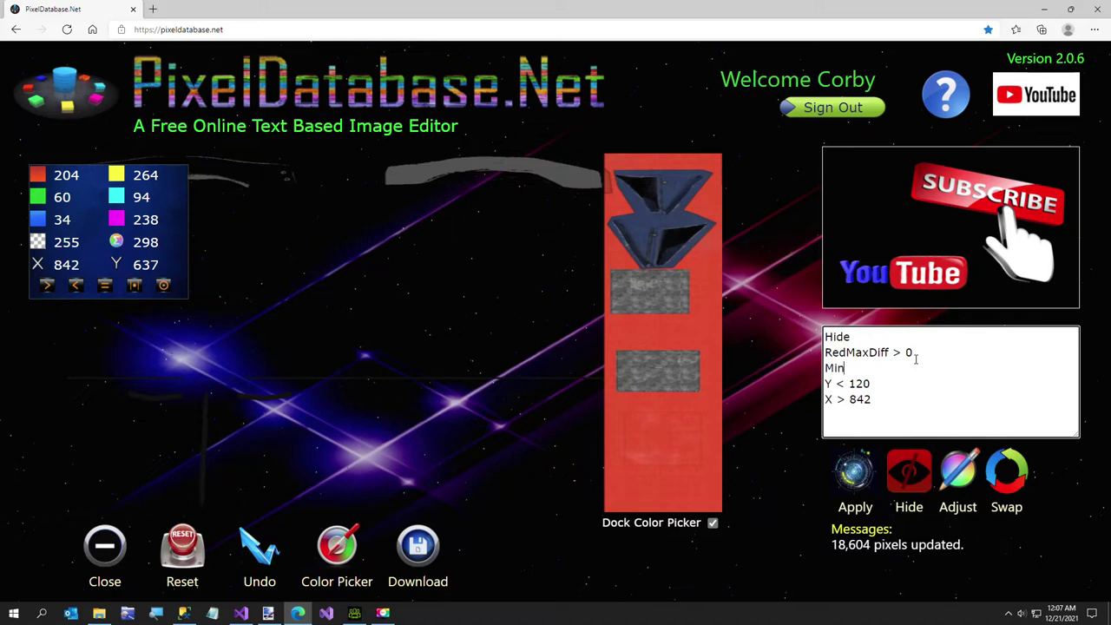
pyautogui.write('MaxDiff > 5')
pyautogui.moveTo(920, 370); pyautogui.dragTo(803, 370)
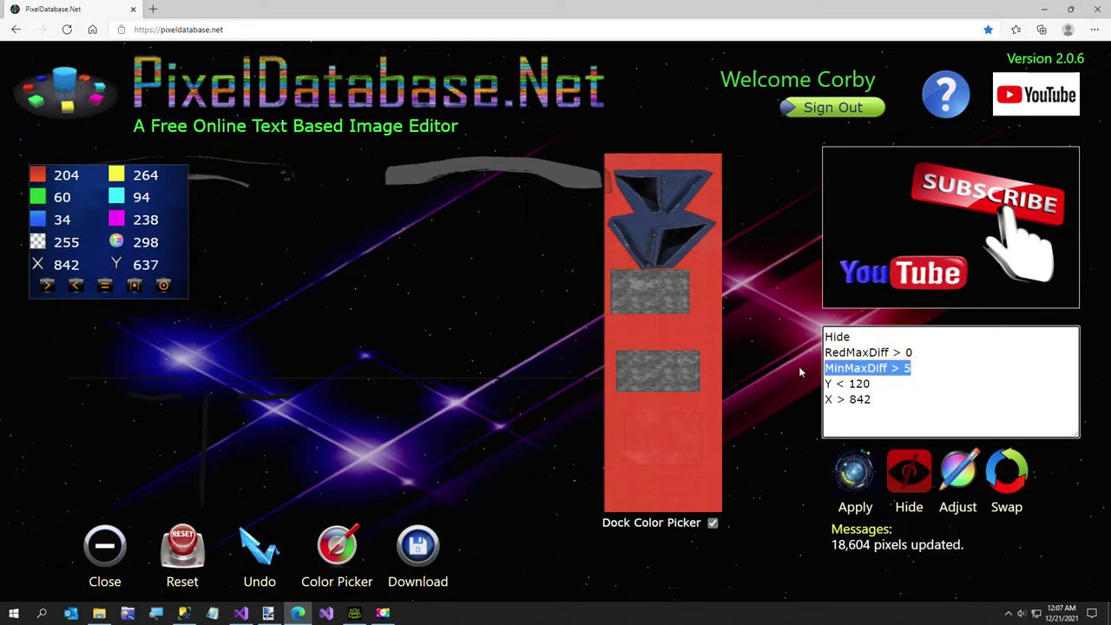
pyautogui.press('BackSpace')
pyautogui.press('BackSpace')
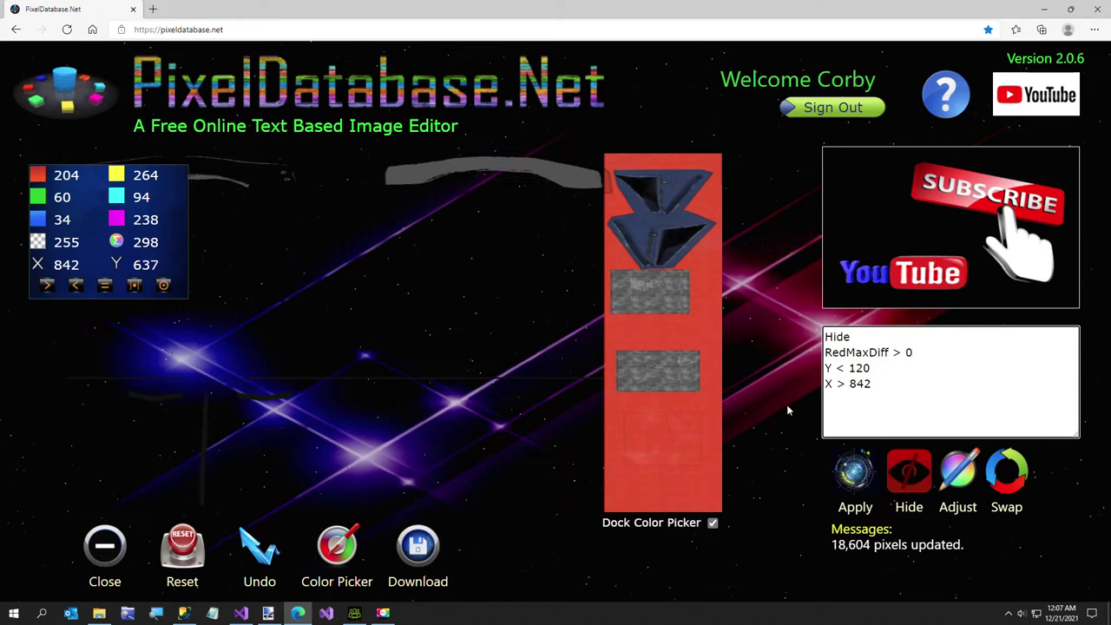
# Test the hide with Y < 120, then without it, undoing each result
pyautogui.click(851, 471)
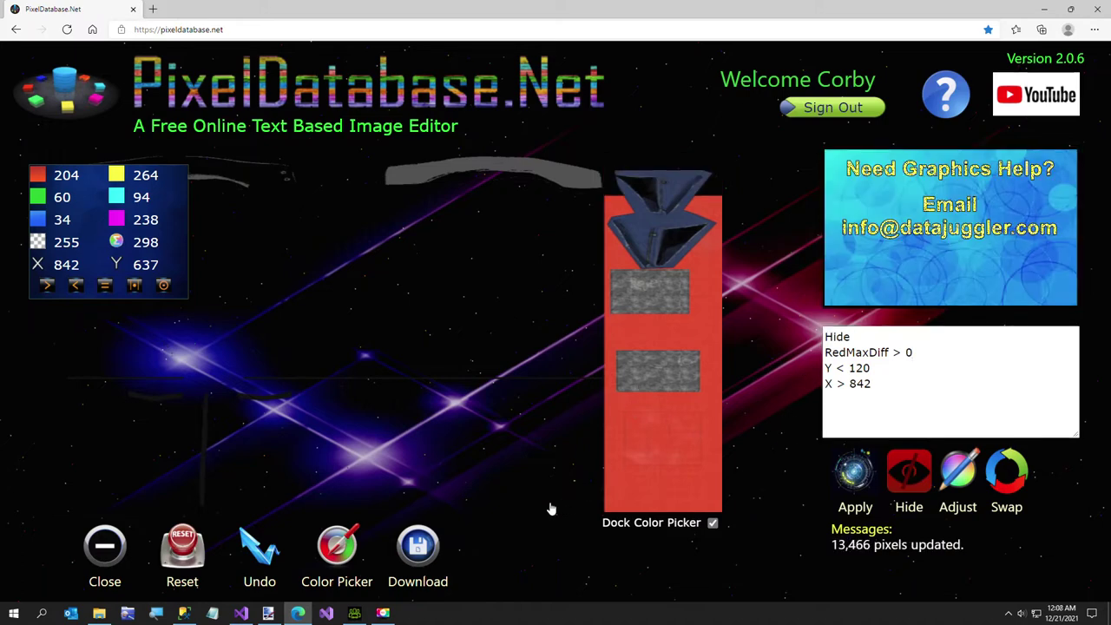
pyautogui.click(258, 556)
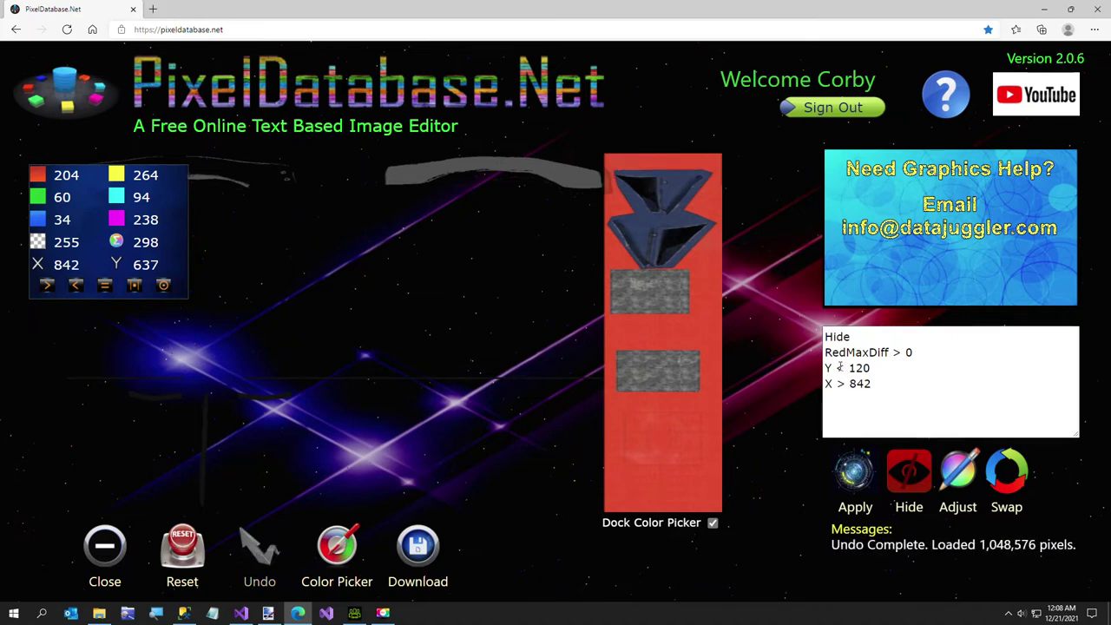
pyautogui.moveTo(826, 368); pyautogui.dragTo(910, 366)
pyautogui.press('BackSpace')
pyautogui.press('BackSpace')
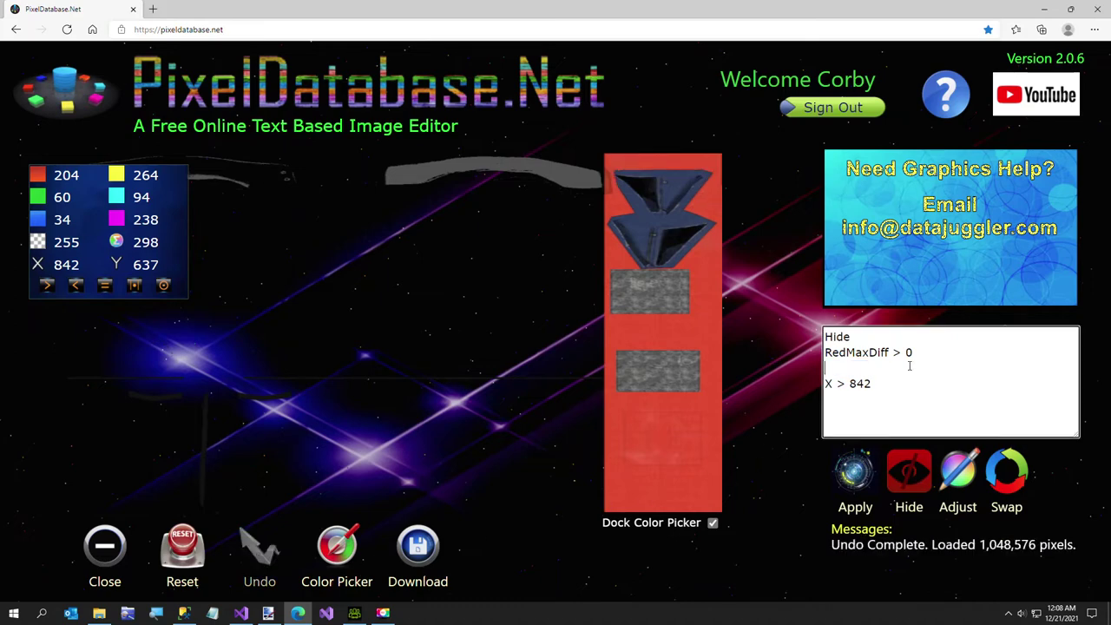
pyautogui.click(856, 471)
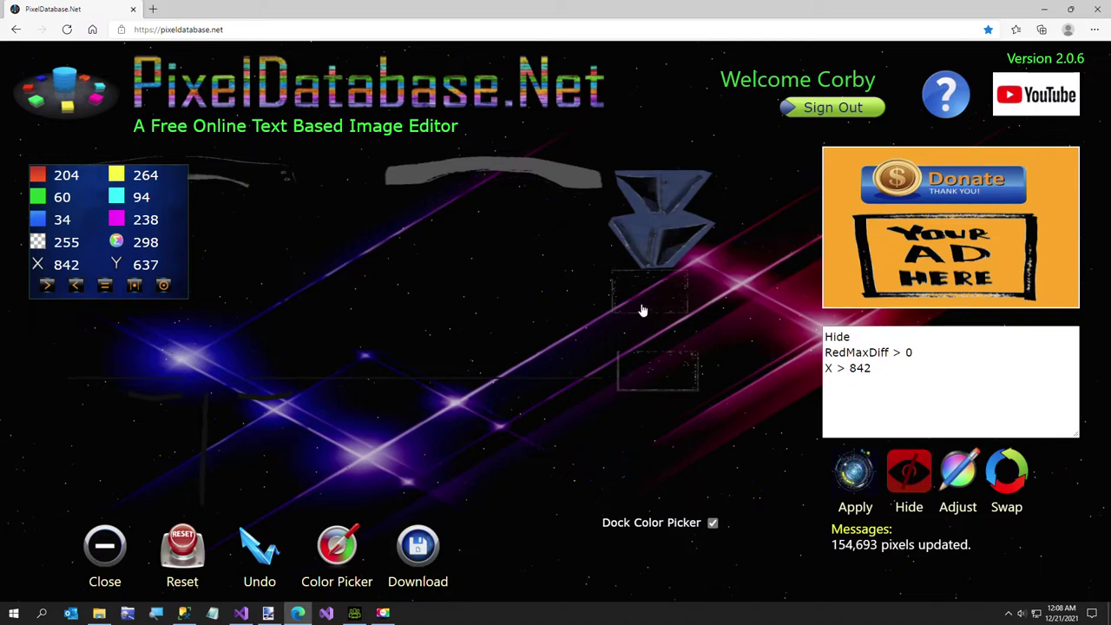
pyautogui.click(265, 556)
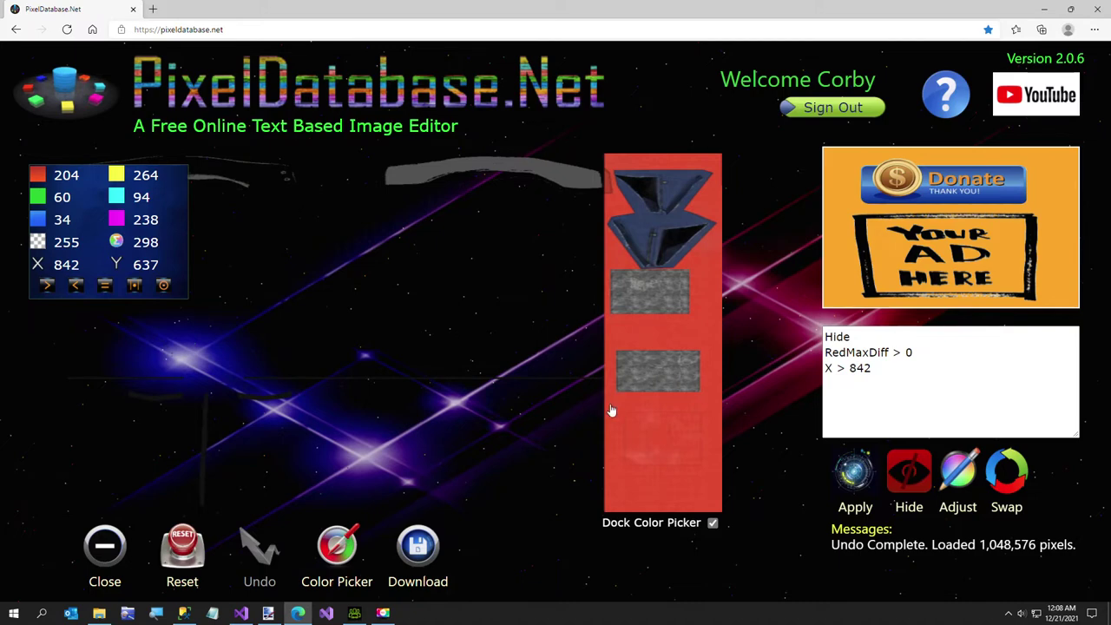
# Add MinMaxDiff > 5, sample the grey patch, and hide the red background right of X 842
pyautogui.click(955, 355)
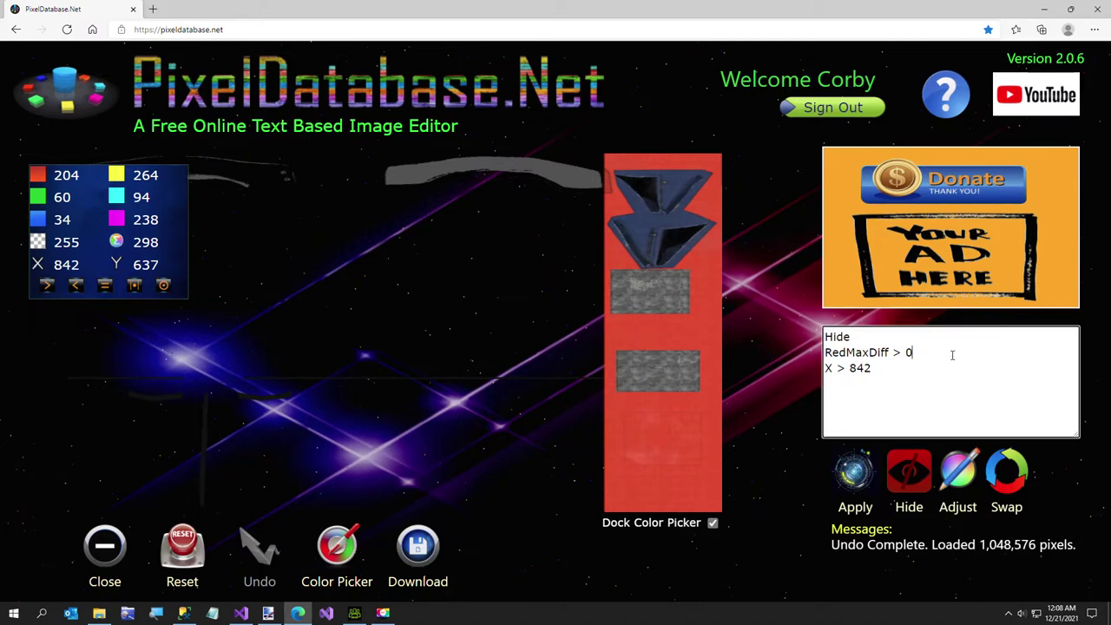
pyautogui.press('Return')
pyautogui.write('MinMaxDiff > 5')
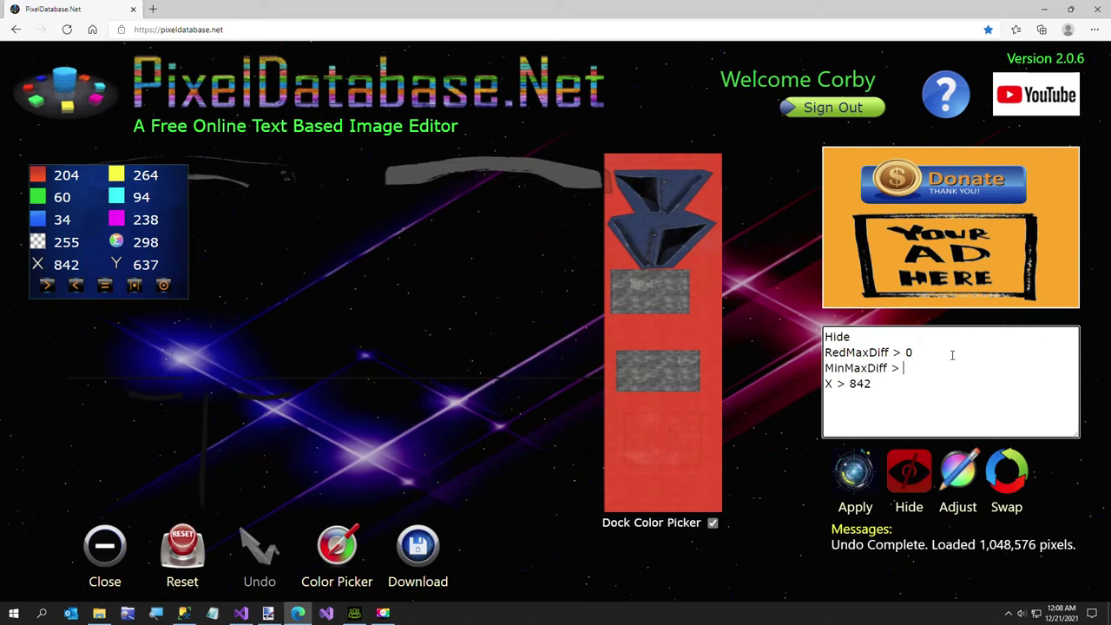
pyautogui.click(673, 379)
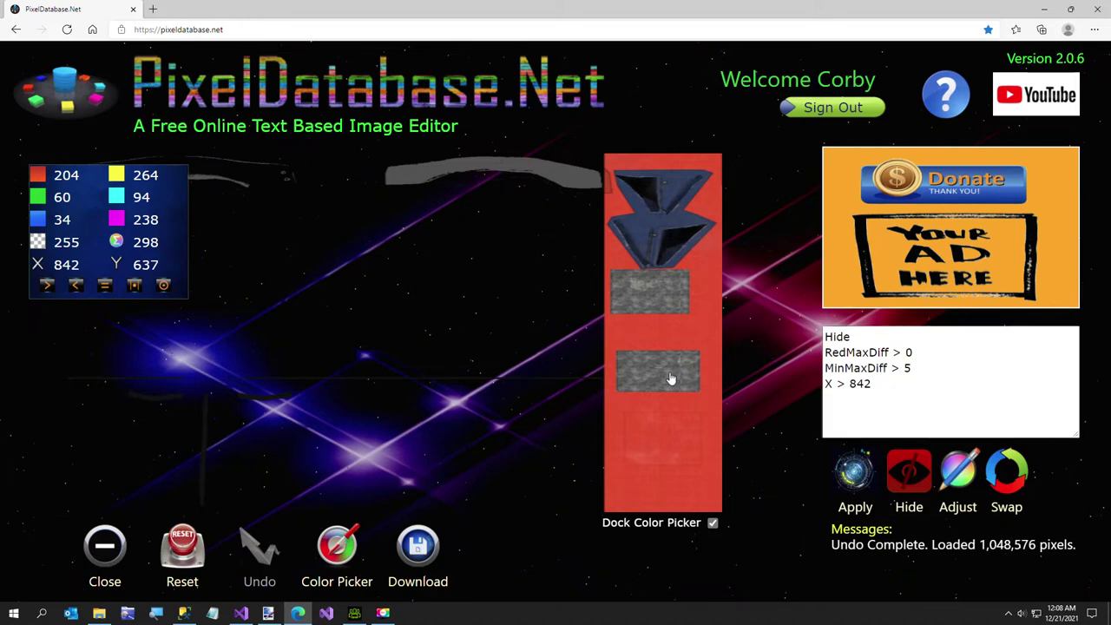
pyautogui.click(635, 371)
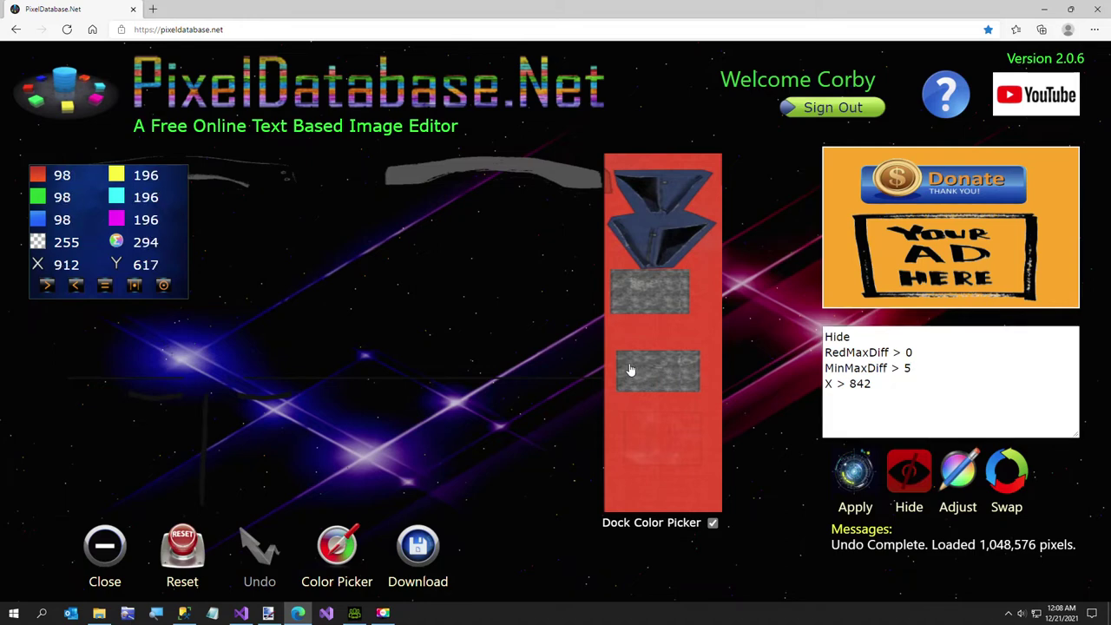
pyautogui.click(627, 368)
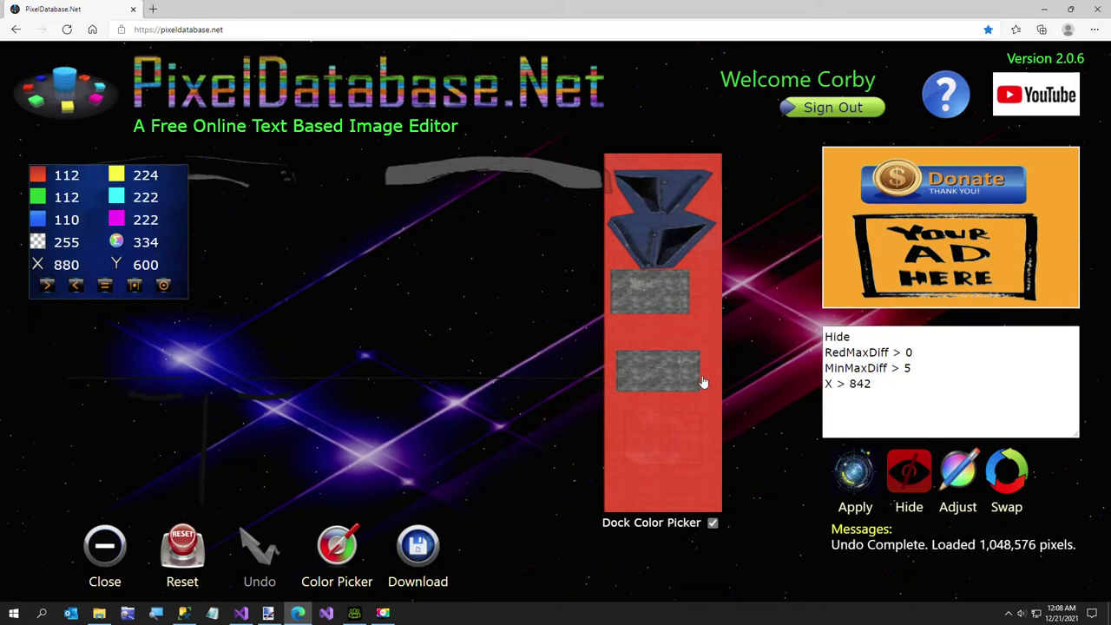
pyautogui.click(857, 477)
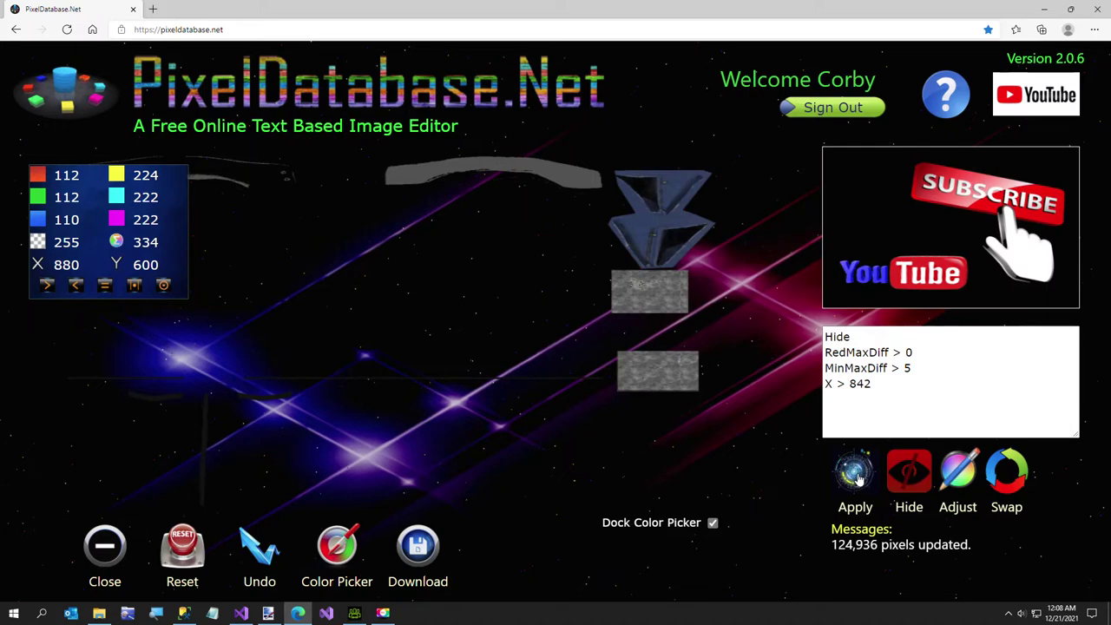
pyautogui.click(877, 404)
pyautogui.click(686, 382)
pyautogui.click(922, 368)
# Replace the colour criteria with Y > 540, keeping X > 842, and apply
pyautogui.moveTo(826, 350); pyautogui.dragTo(938, 368)
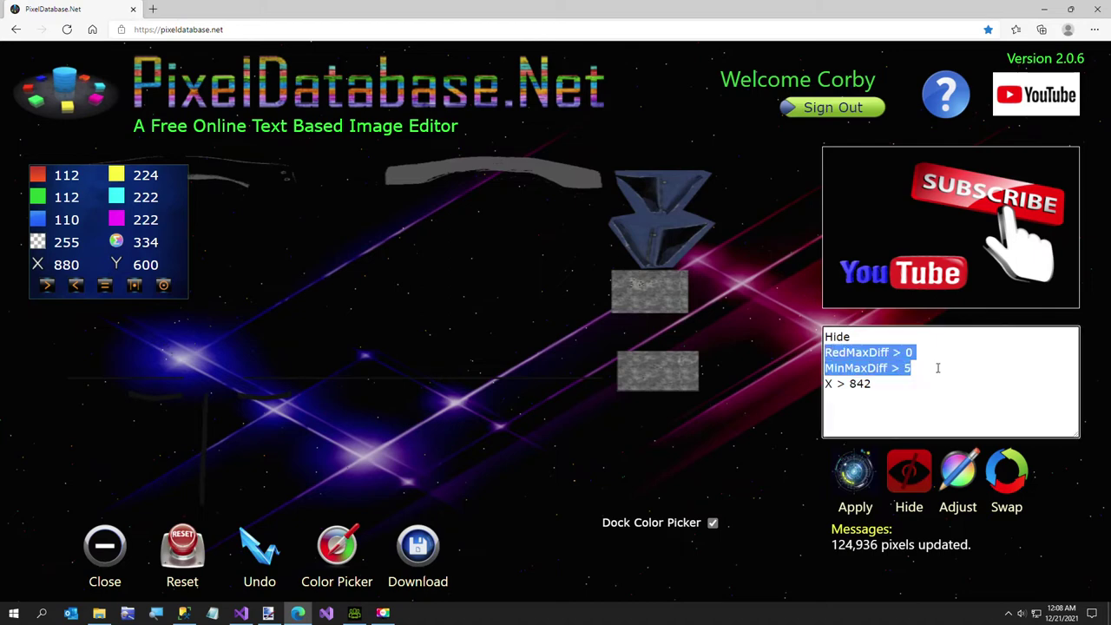
pyautogui.press('BackSpace')
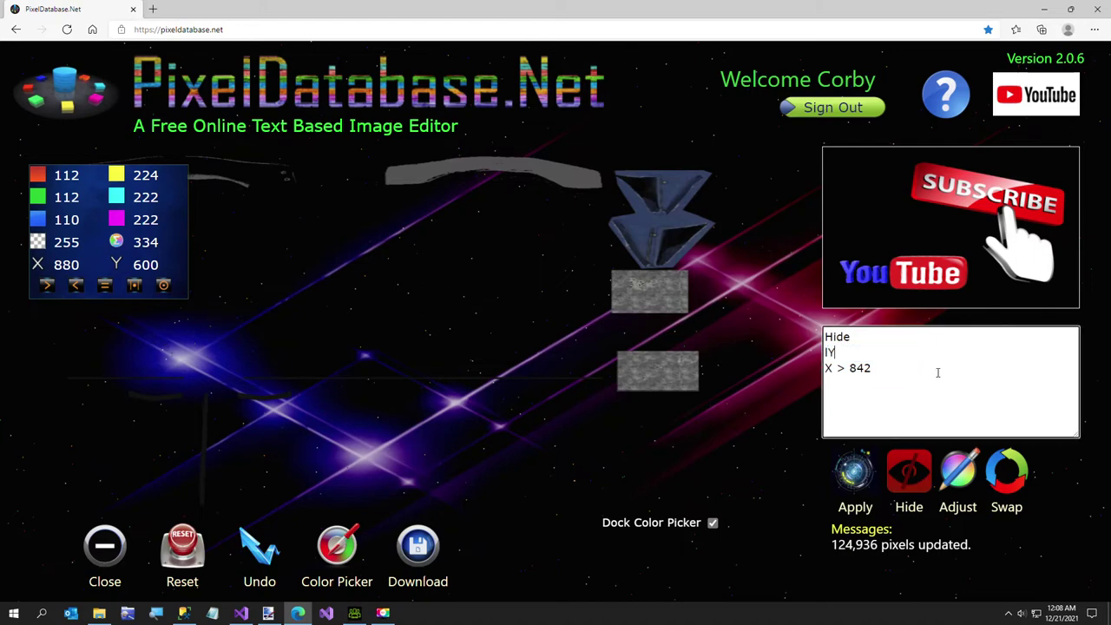
pyautogui.write('Y >')
pyautogui.click(655, 353)
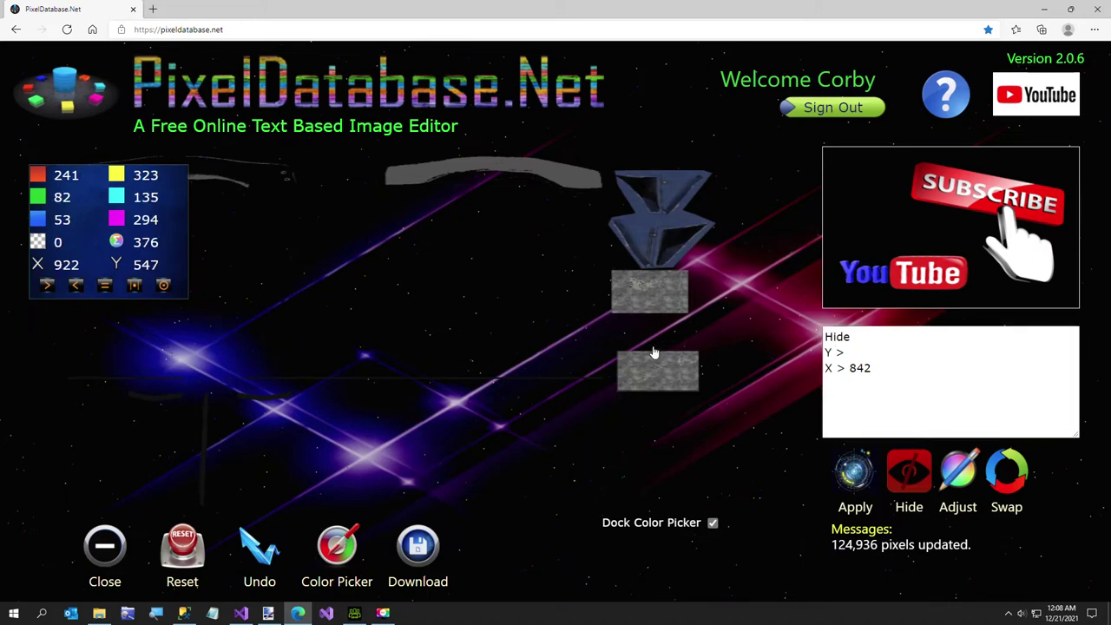
pyautogui.click(886, 355)
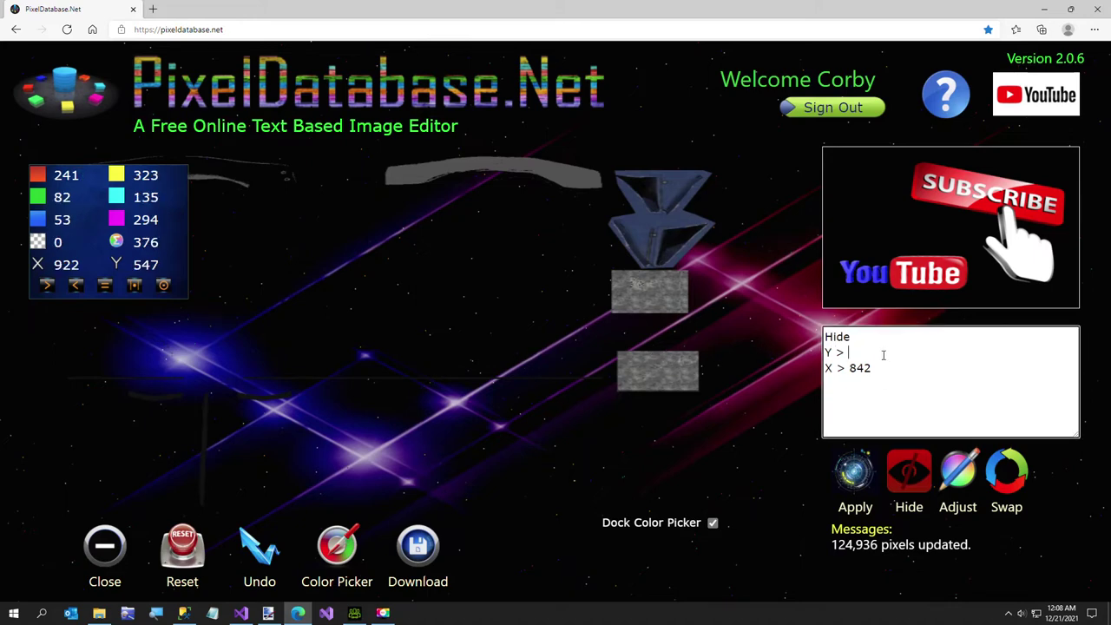
pyautogui.write('540')
pyautogui.click(856, 473)
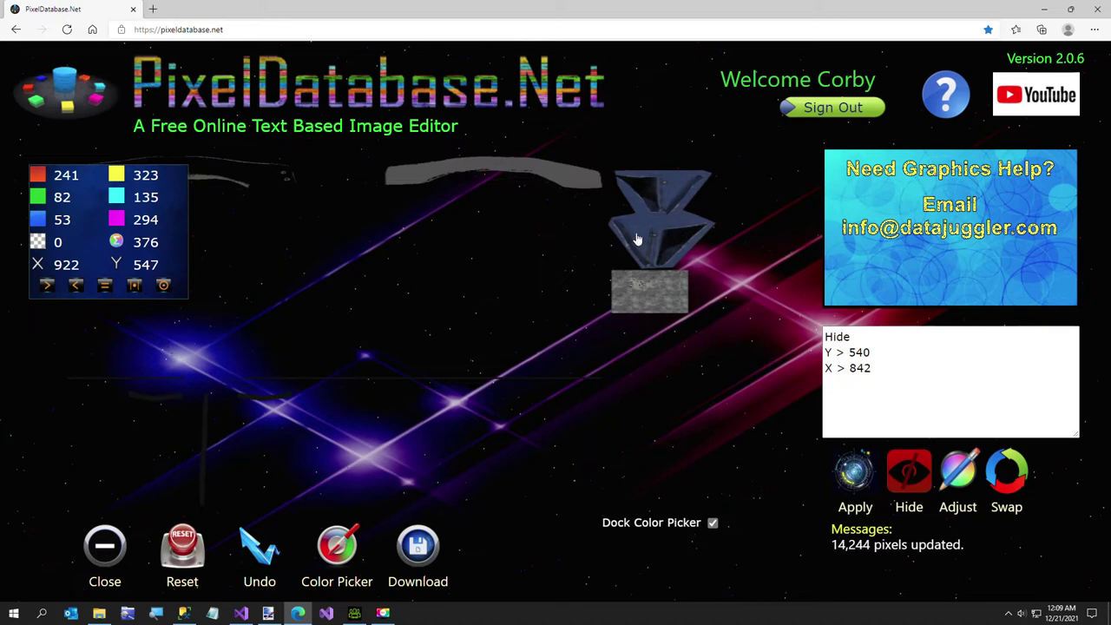
pyautogui.moveTo(826, 338); pyautogui.dragTo(887, 340)
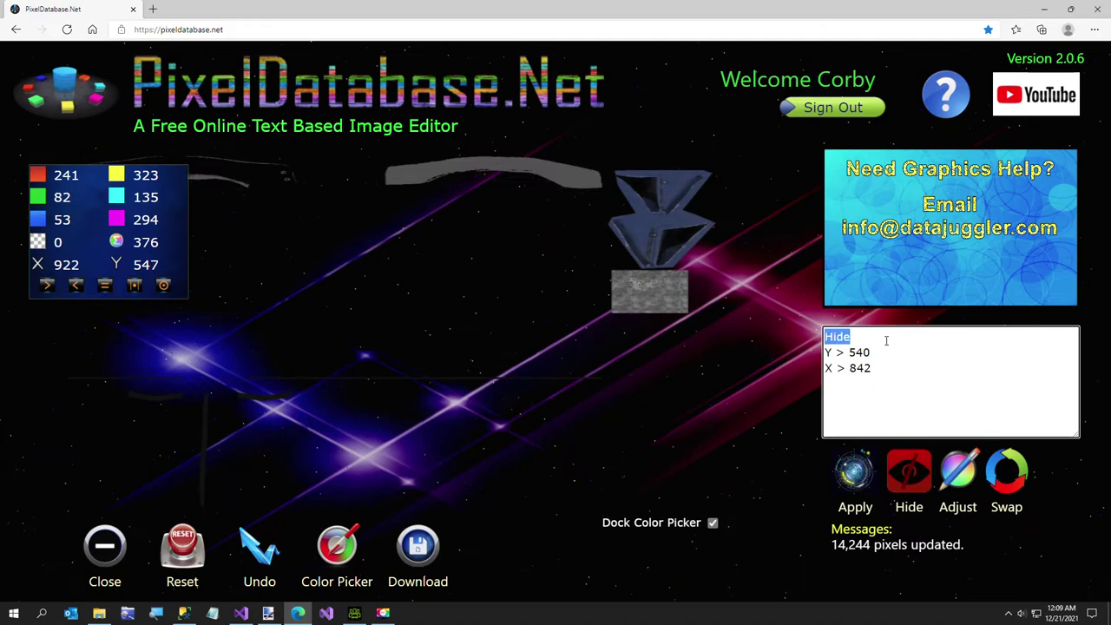
# Write an Update query with Set Grayscale Min where Y > 329 and X > 842, and apply it
pyautogui.write('Update')
pyautogui.press('Return')
pyautogui.write('Set Graysca')
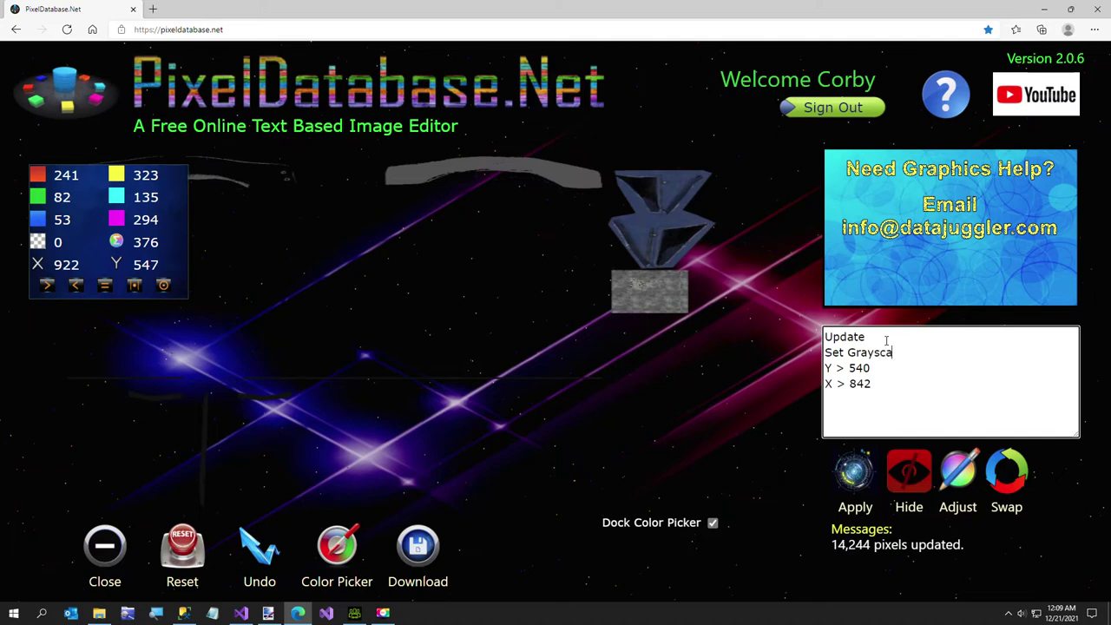
pyautogui.write('le Min')
pyautogui.press('Return')
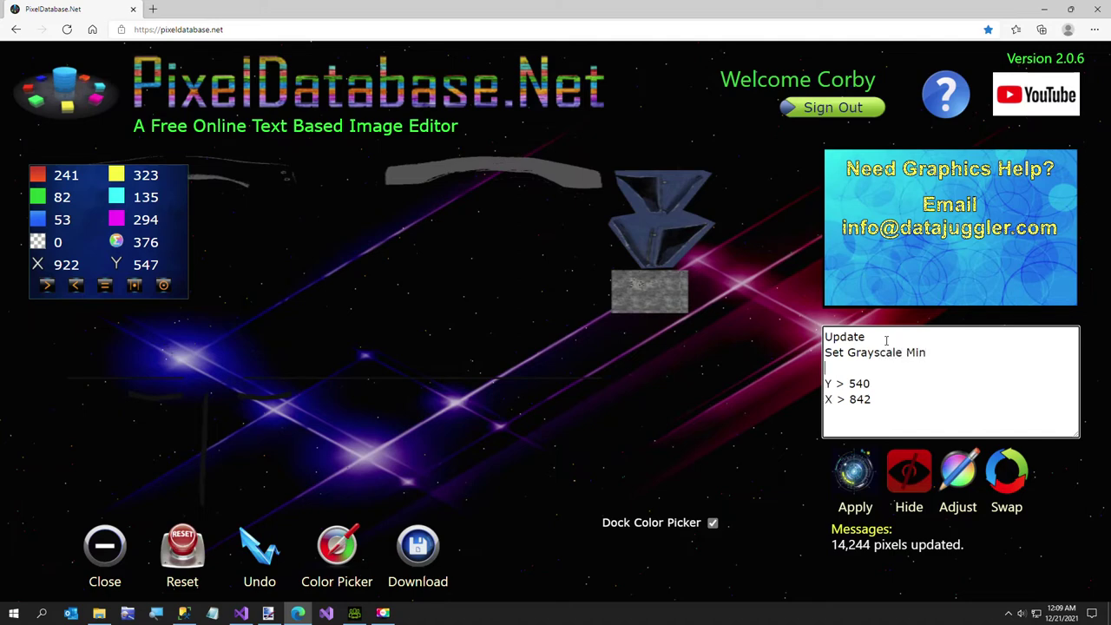
pyautogui.write('Where')
pyautogui.click(658, 278)
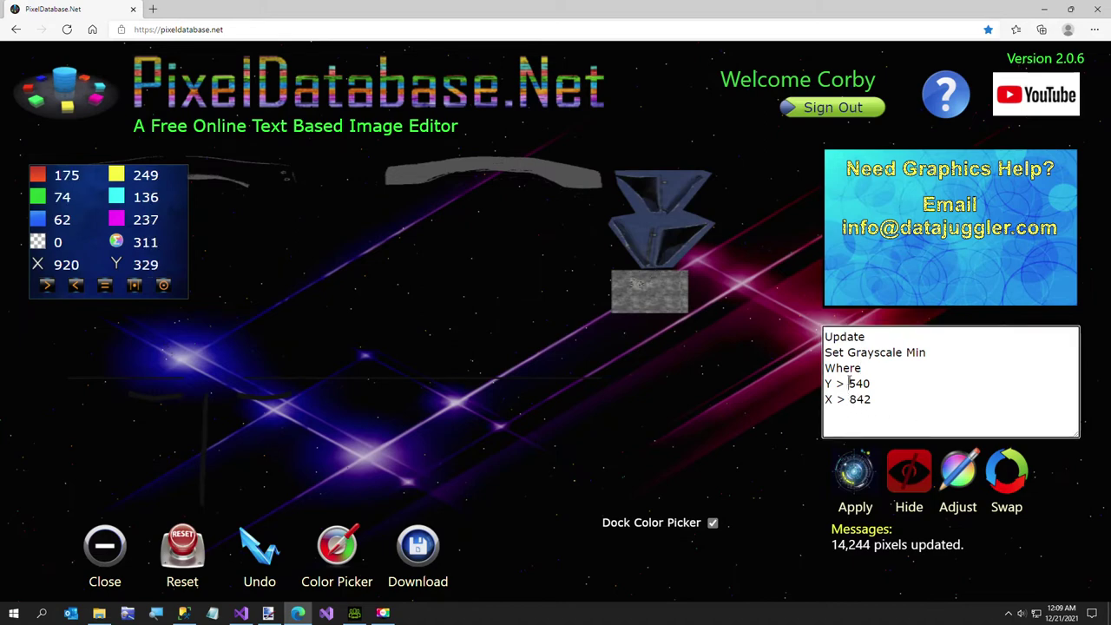
pyautogui.moveTo(850, 383); pyautogui.dragTo(872, 382)
pyautogui.write('329')
pyautogui.click(857, 474)
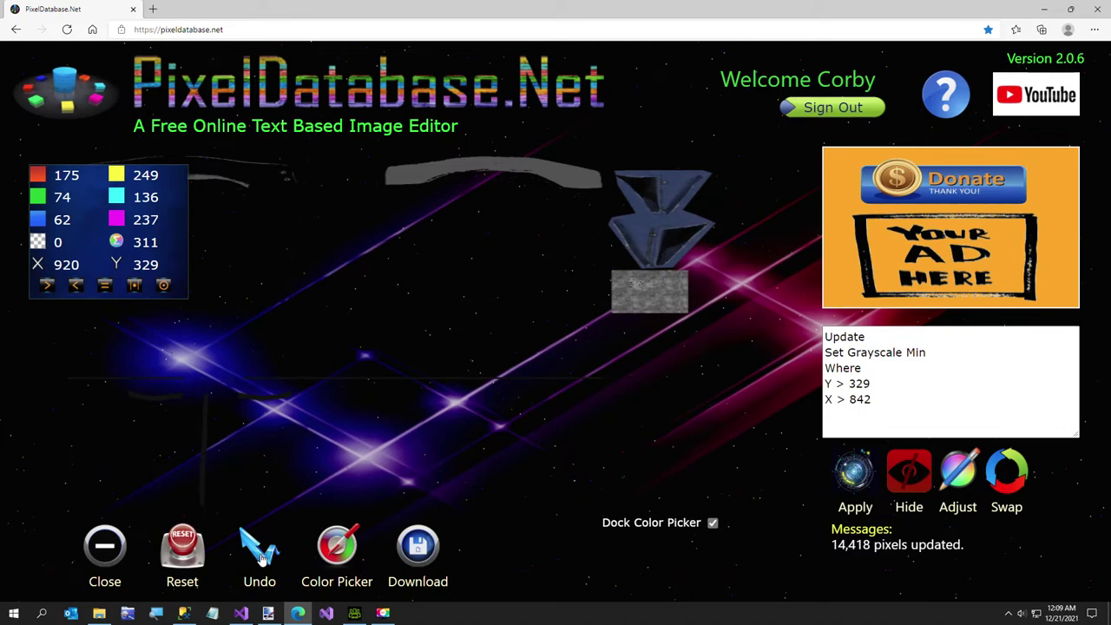
# Flip the condition to Y < 329 and reapply so the upper shirt pieces turn grey
pyautogui.click(641, 240)
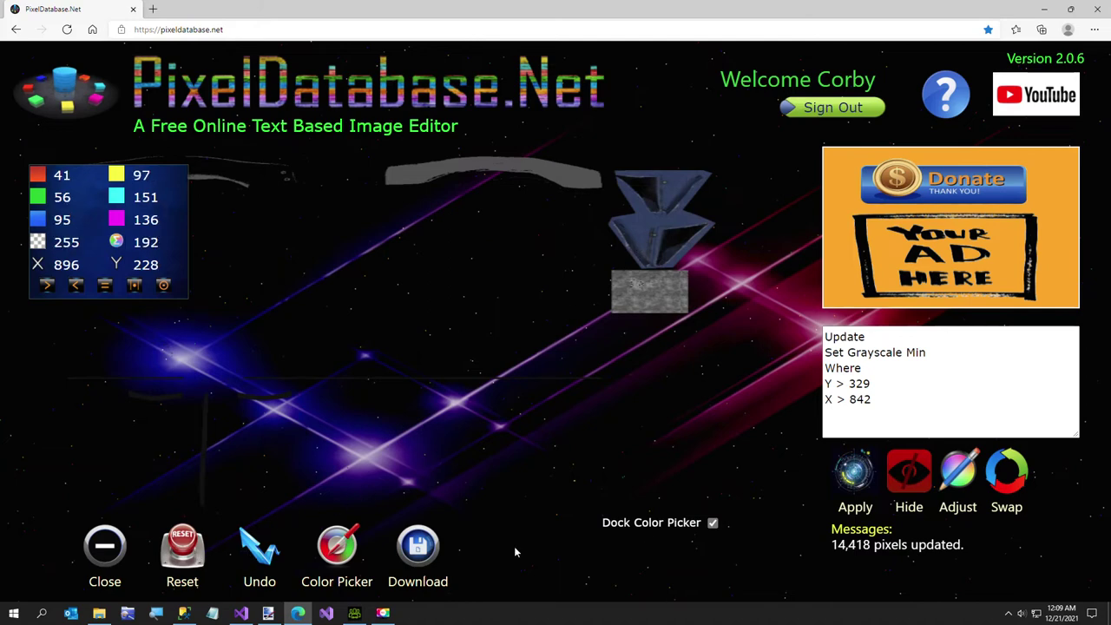
pyautogui.click(889, 336)
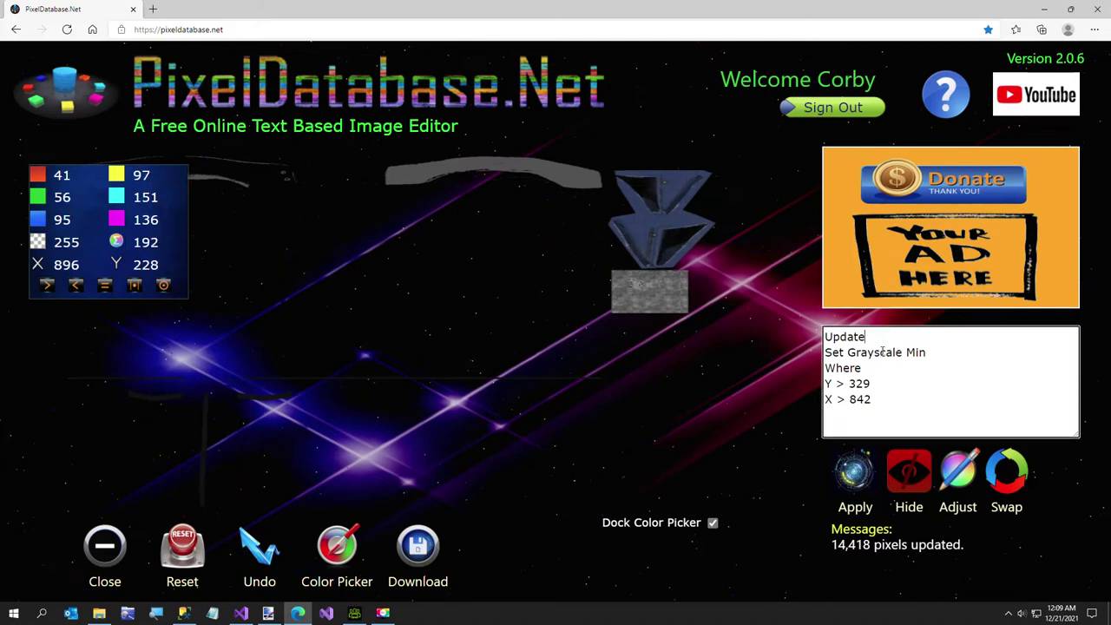
pyautogui.click(924, 353)
pyautogui.click(865, 383)
pyautogui.moveTo(835, 384); pyautogui.dragTo(846, 383)
pyautogui.write('<')
pyautogui.click(856, 487)
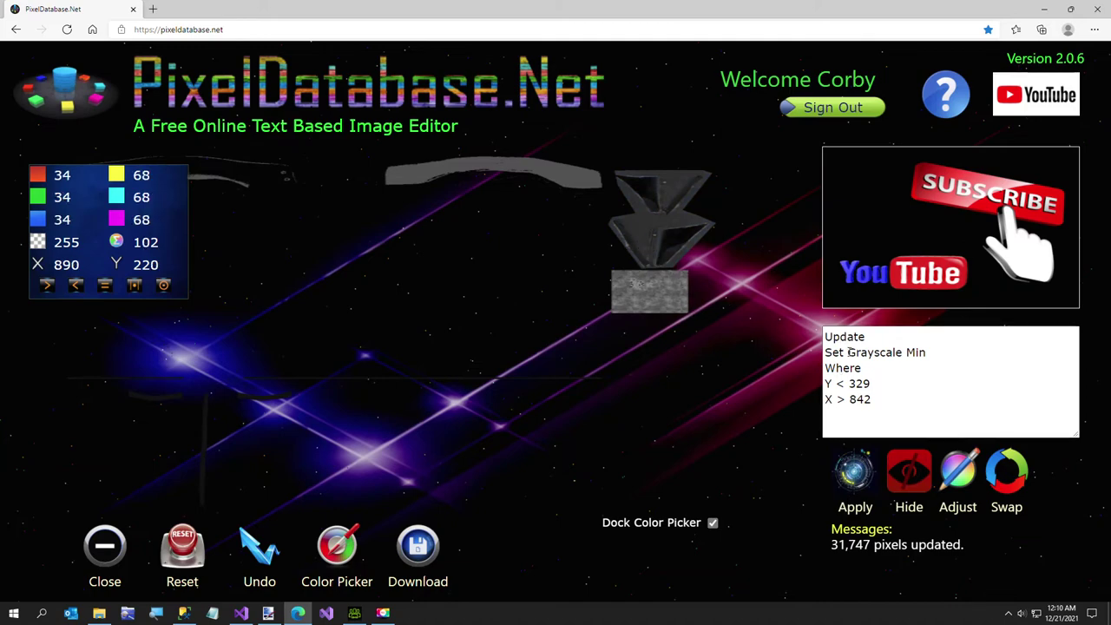
pyautogui.moveTo(848, 352); pyautogui.dragTo(953, 352)
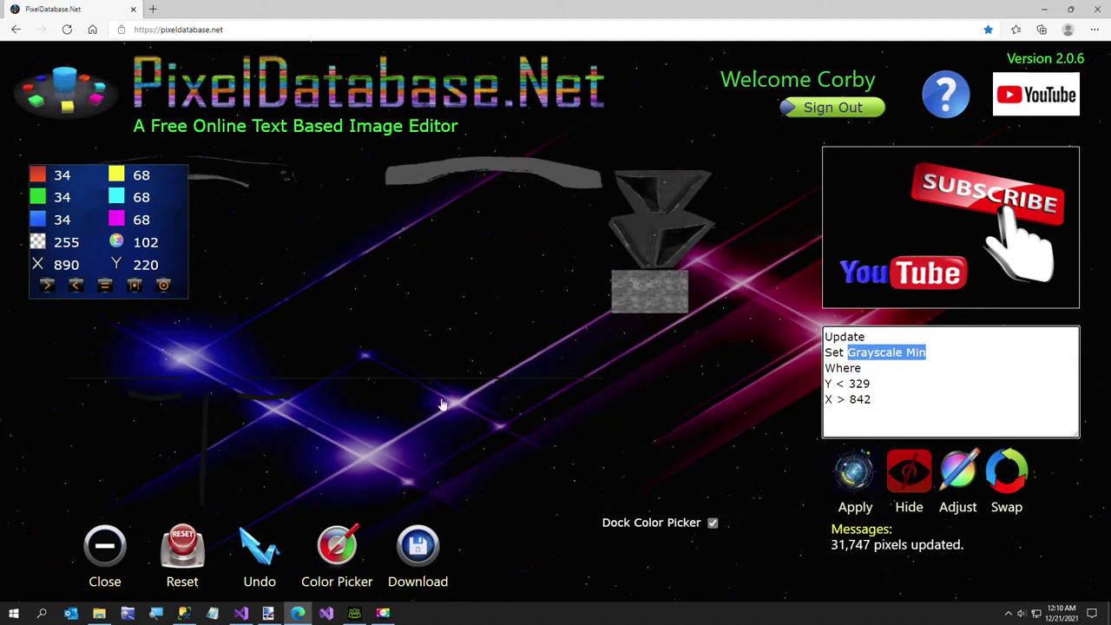
# Replace Grayscale Min with Adjust All -22 in the Set line and check the shirt piece colours
pyautogui.click(202, 457)
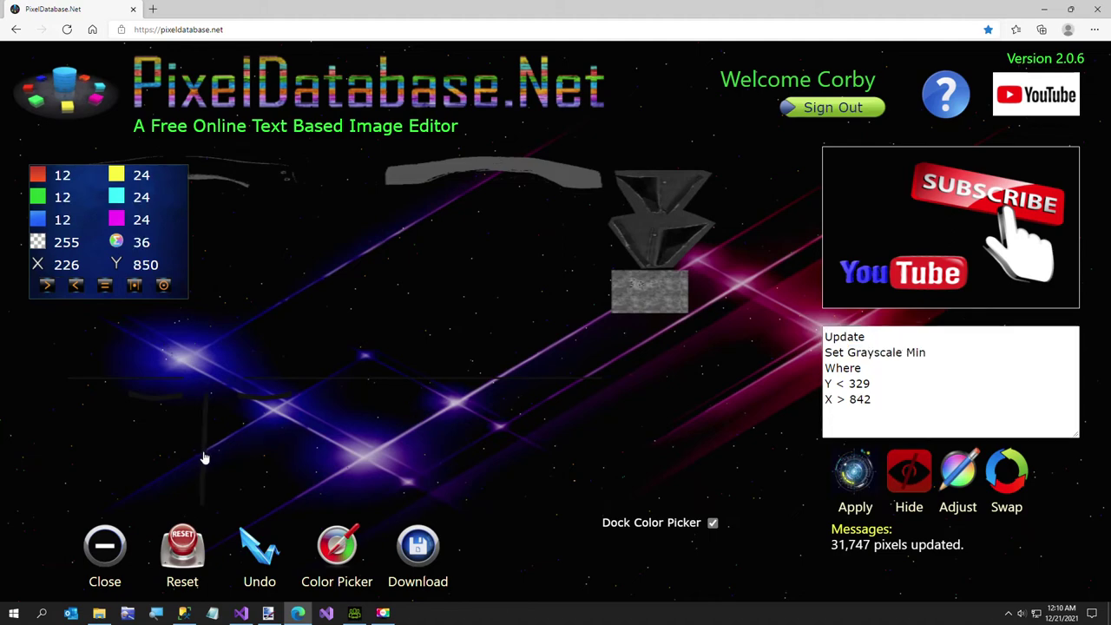
pyautogui.moveTo(851, 352); pyautogui.dragTo(950, 351)
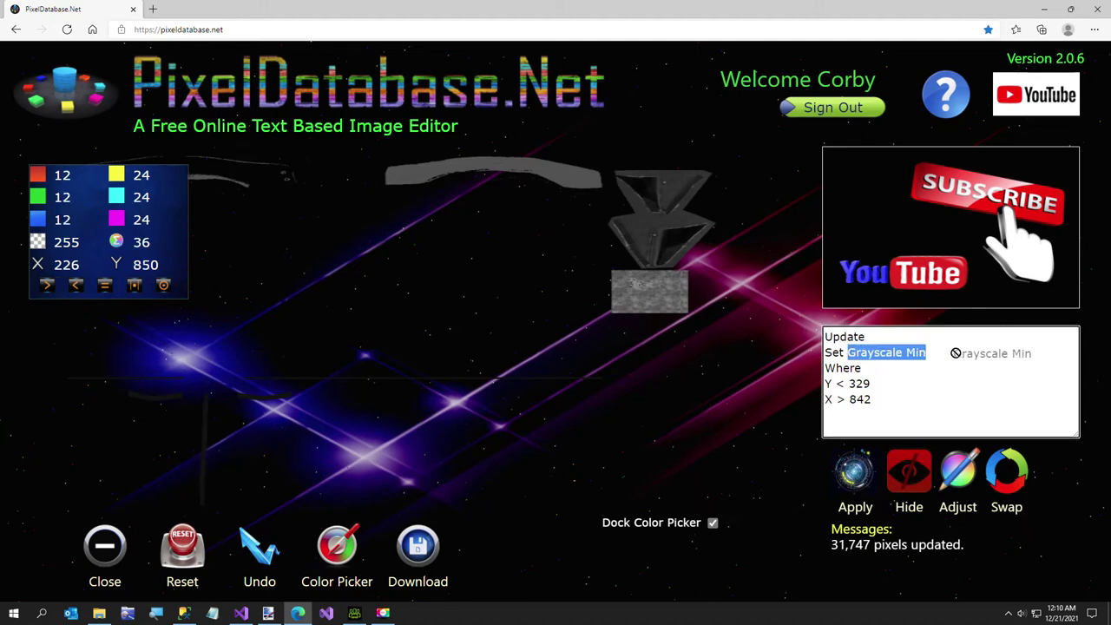
pyautogui.write('Adu')
pyautogui.press('BackSpace')
pyautogui.write('just All -20')
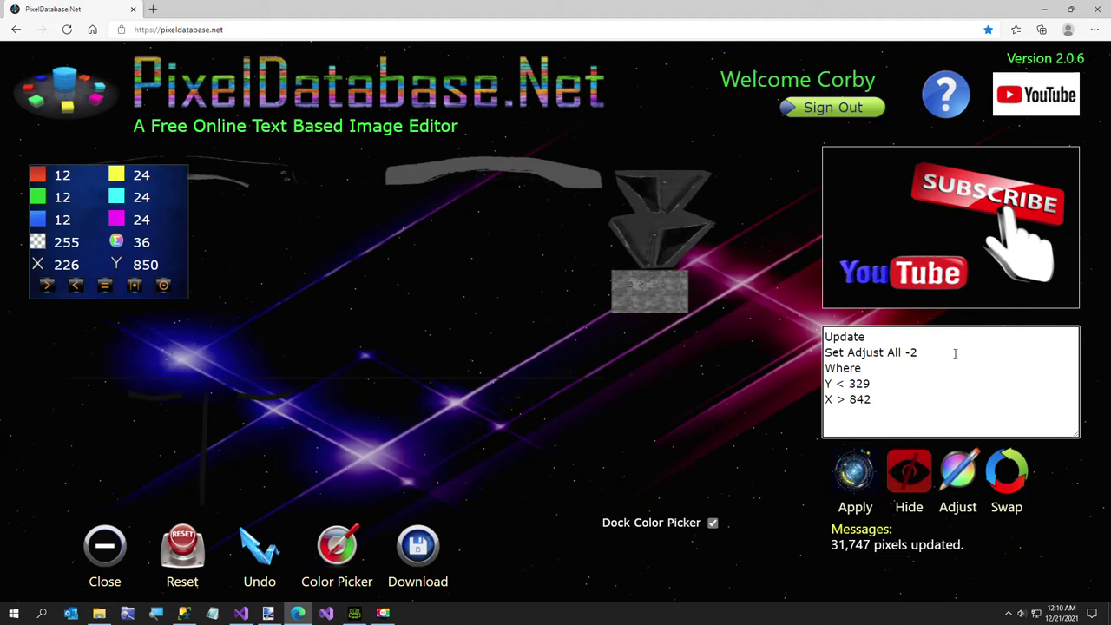
pyautogui.click(633, 241)
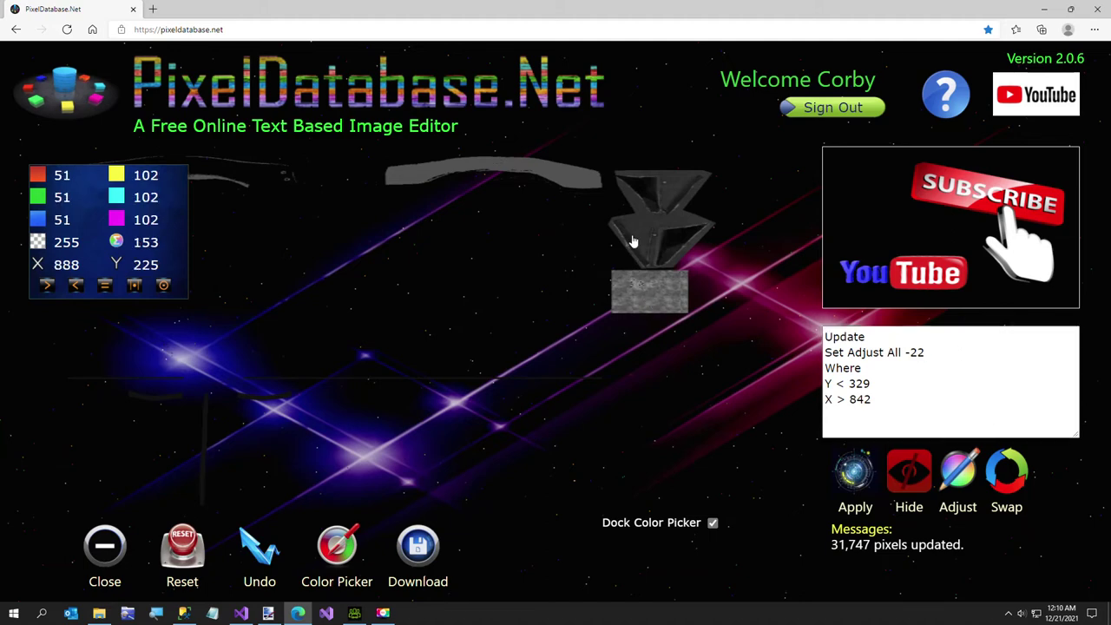
pyautogui.click(638, 240)
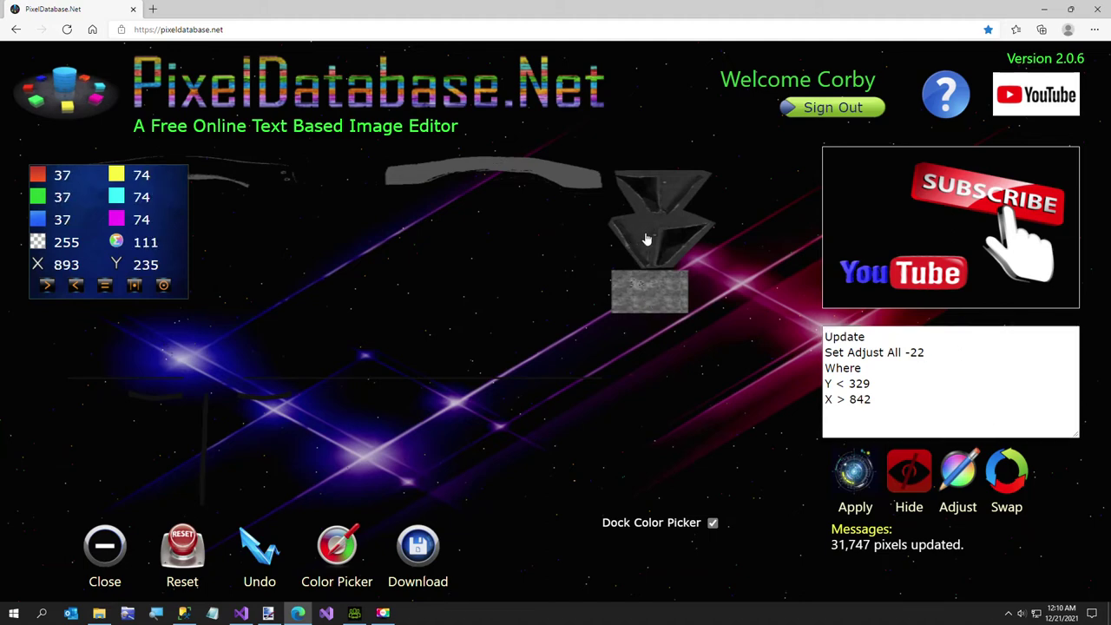
pyautogui.click(646, 236)
# Check the shirt piece colours and apply the -22 darkening to the top pieces again
pyautogui.click(637, 227)
pyautogui.click(632, 231)
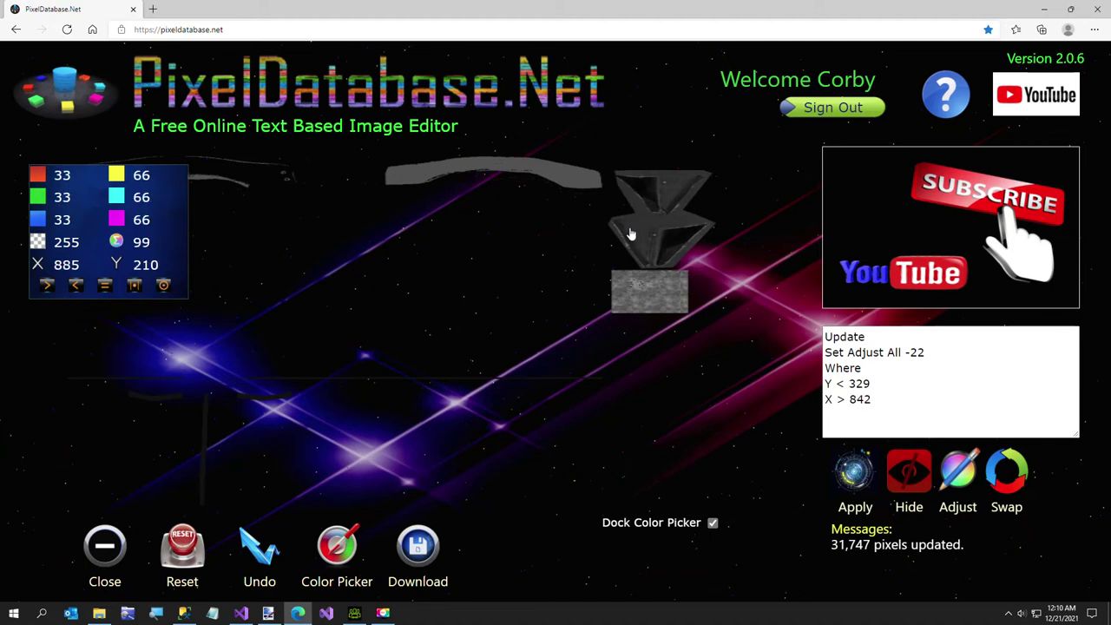
pyautogui.click(635, 237)
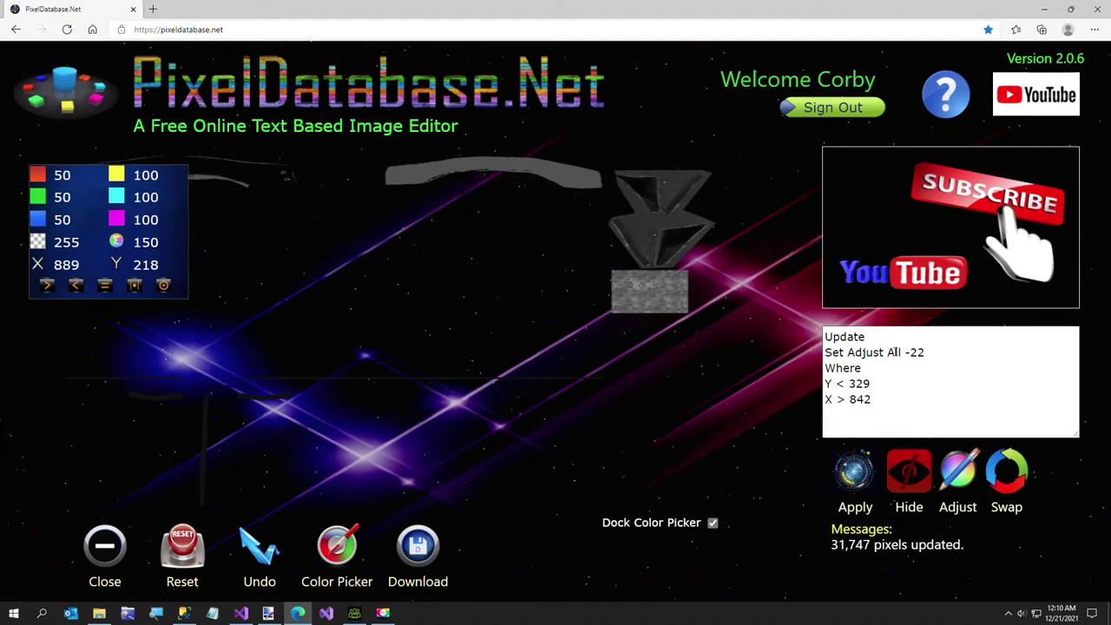
pyautogui.click(850, 488)
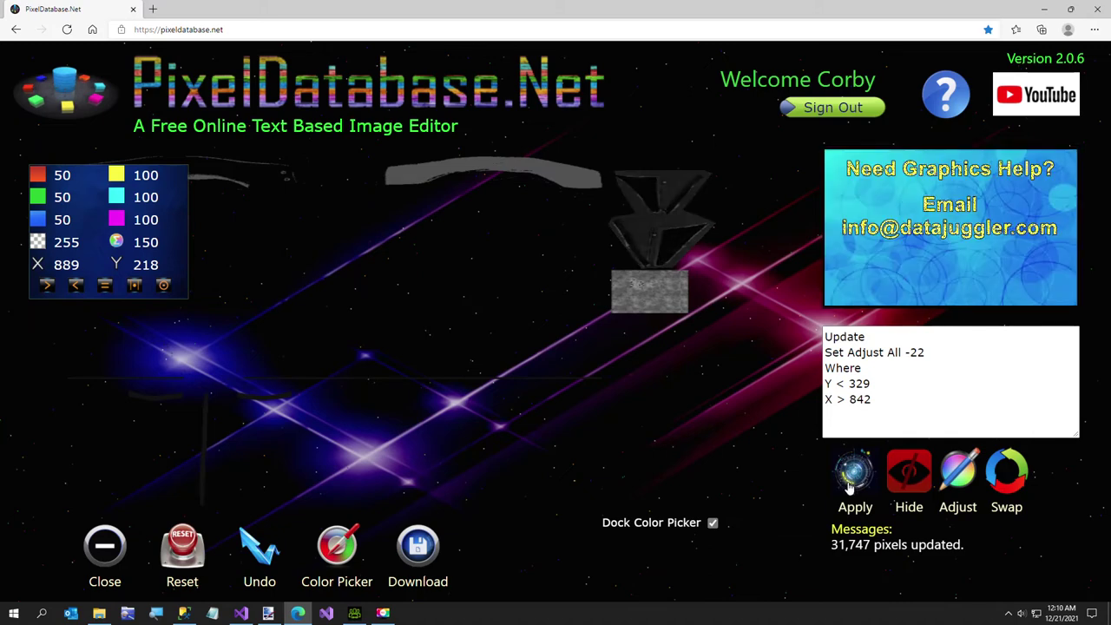
# Download the edited image and save it as Shirt Outline.png
pyautogui.click(408, 554)
pyautogui.click(488, 543)
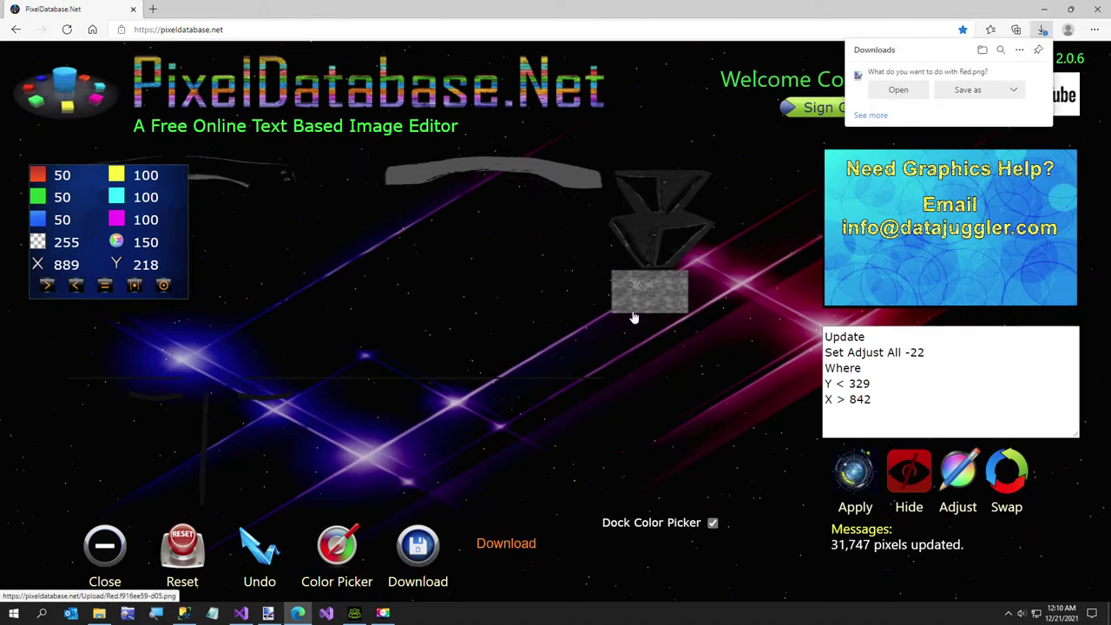
pyautogui.click(968, 91)
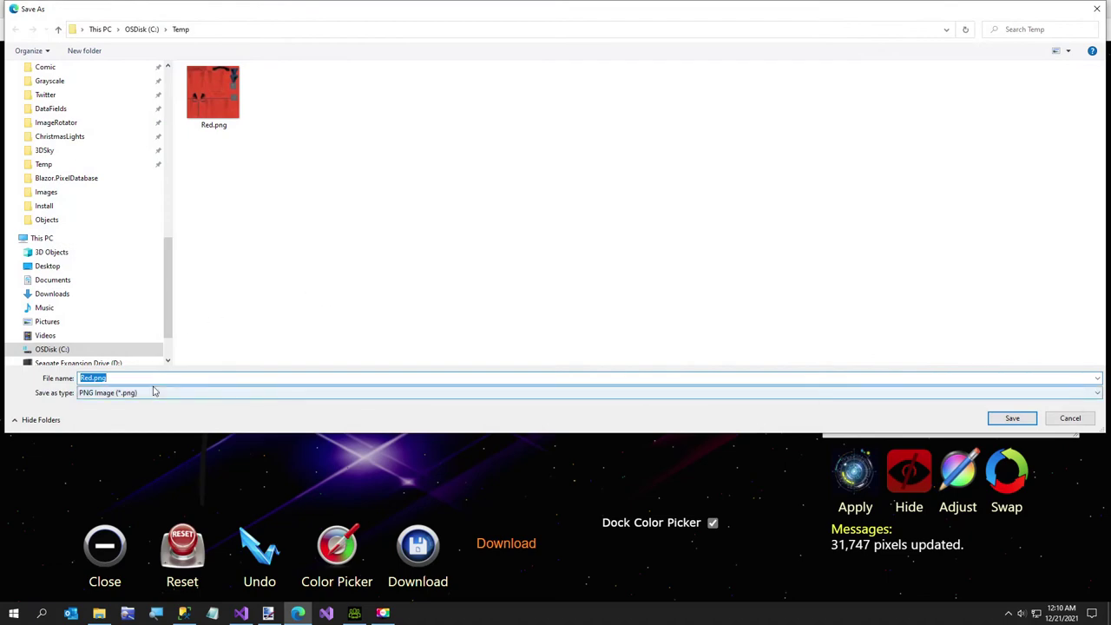
pyautogui.write('Shirt Outline')
pyautogui.press('Return')
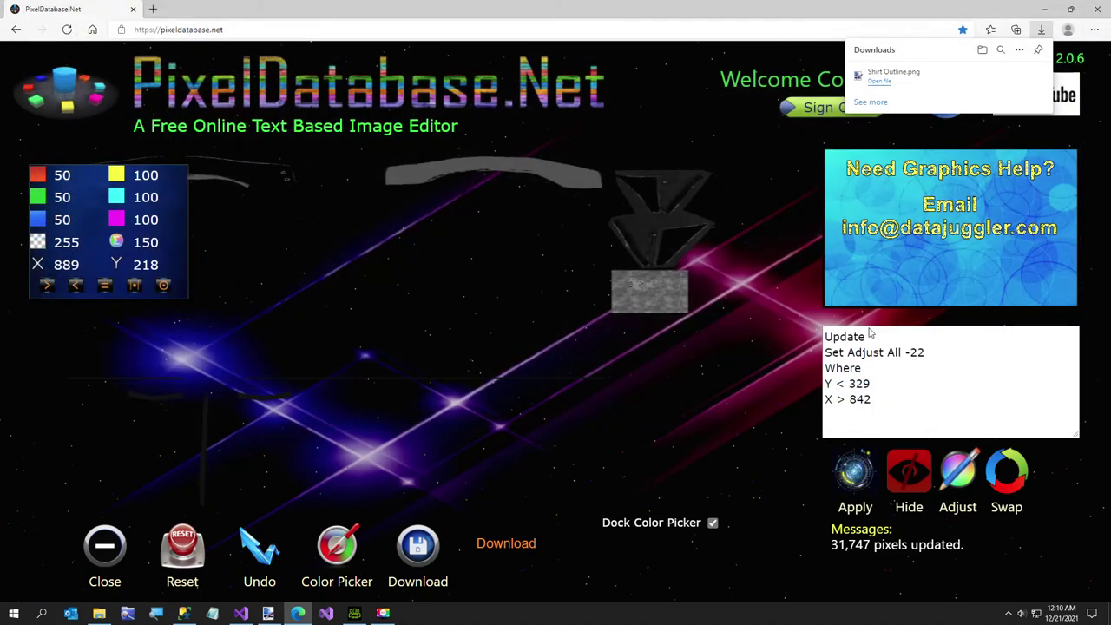
pyautogui.moveTo(916, 422); pyautogui.dragTo(781, 328)
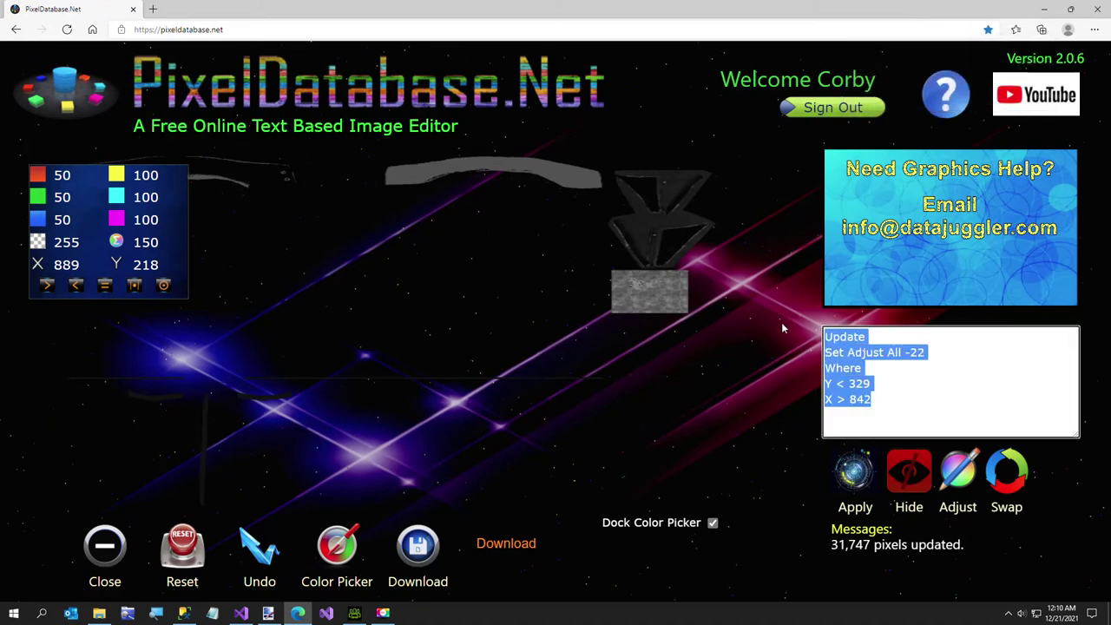
pyautogui.write('Update')
pyautogui.press('Return')
pyautogui.write('Creat')
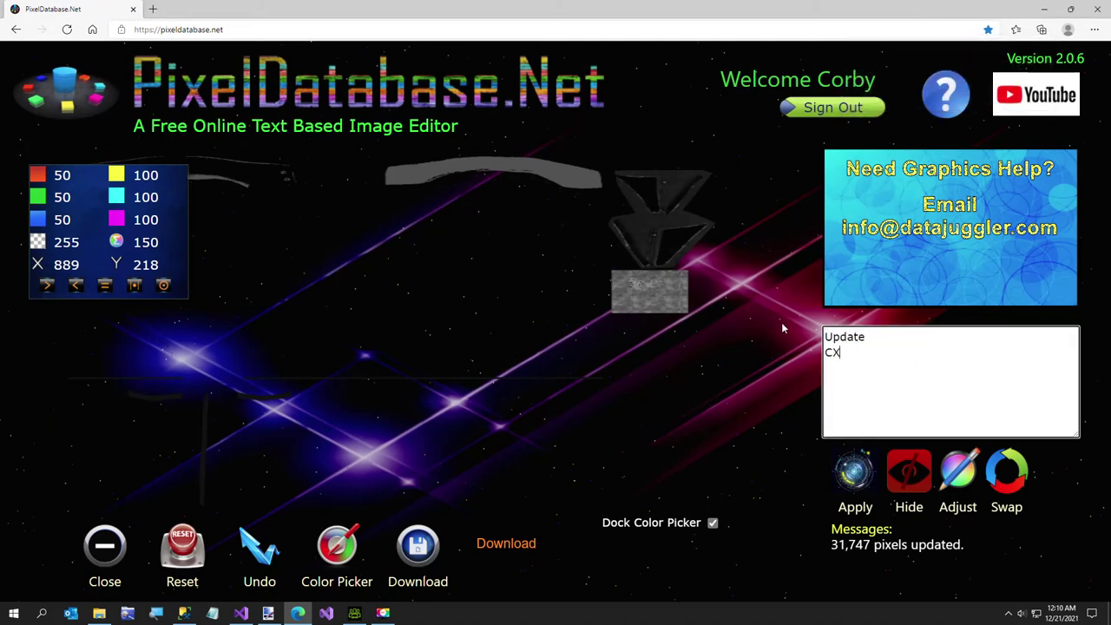
pyautogui.press('BackSpace')
pyautogui.press('BackSpace')
pyautogui.press('BackSpace')
pyautogui.press('BackSpace')
pyautogui.write('reate Gradient')
pyautogui.press('Return')
pyautogui.write('Set')
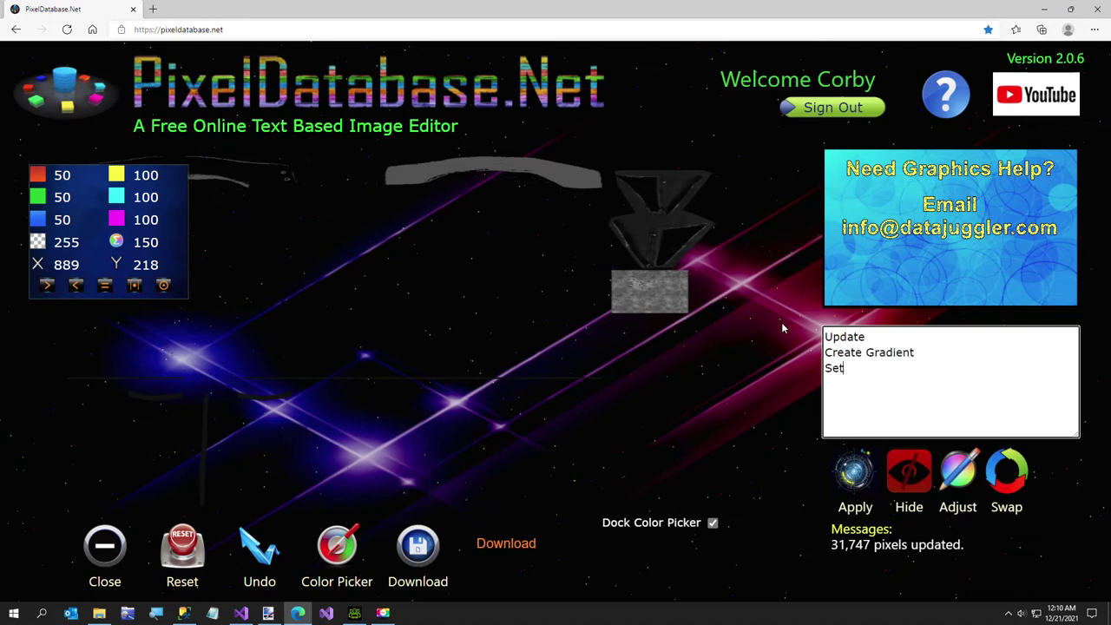
pyautogui.write(' Color 50 30 20')
pyautogui.write('512')
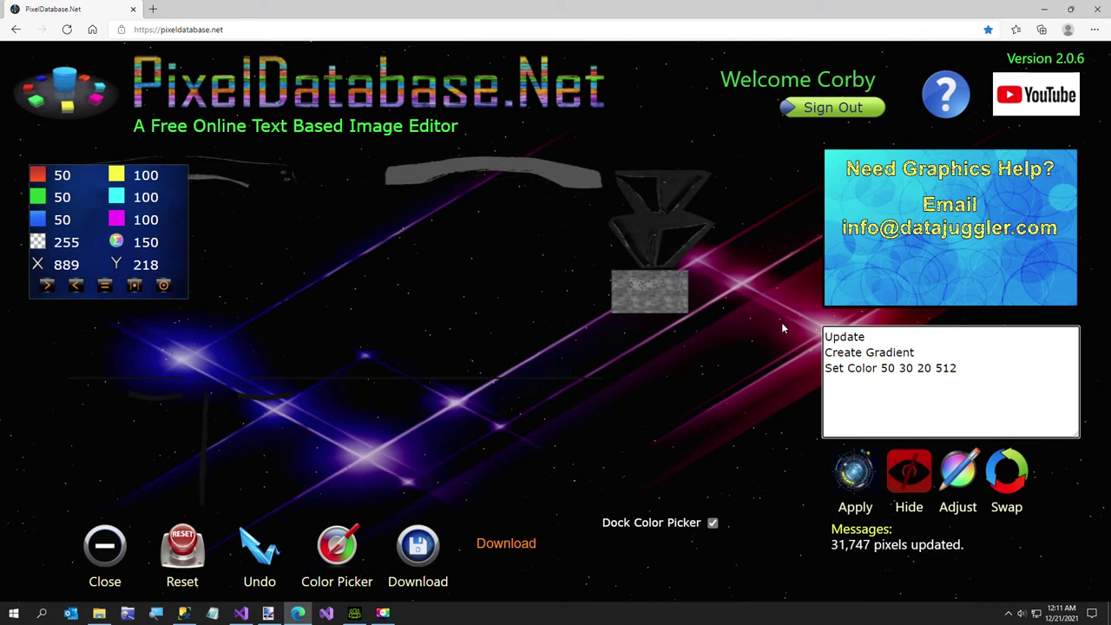
pyautogui.write('lSet Color')
pyautogui.press('Home')
pyautogui.press('Delete')
pyautogui.press('End')
pyautogui.write('62 42 32')
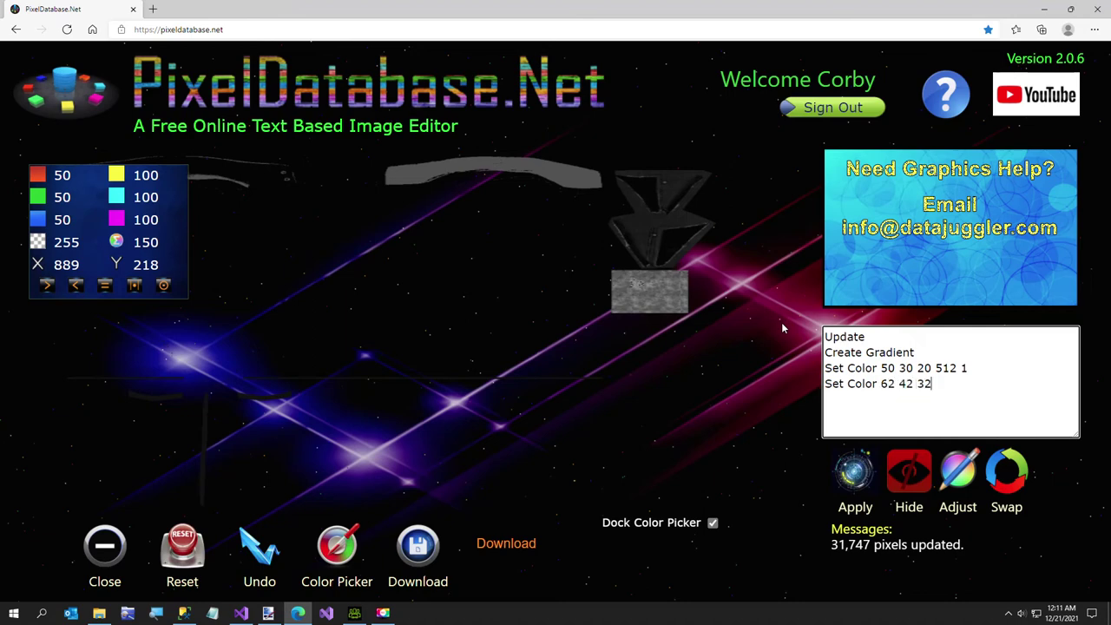
pyautogui.write(' 512 1023')
pyautogui.click(855, 474)
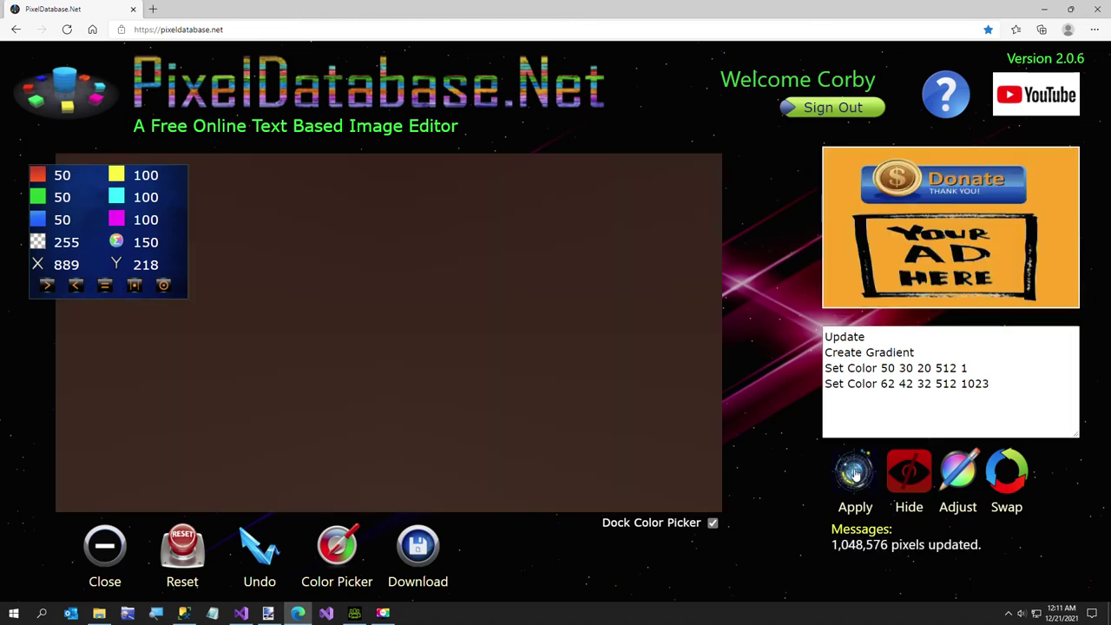
# Download the brown gradient image and save it as Brown.png
pyautogui.click(432, 551)
pyautogui.click(511, 546)
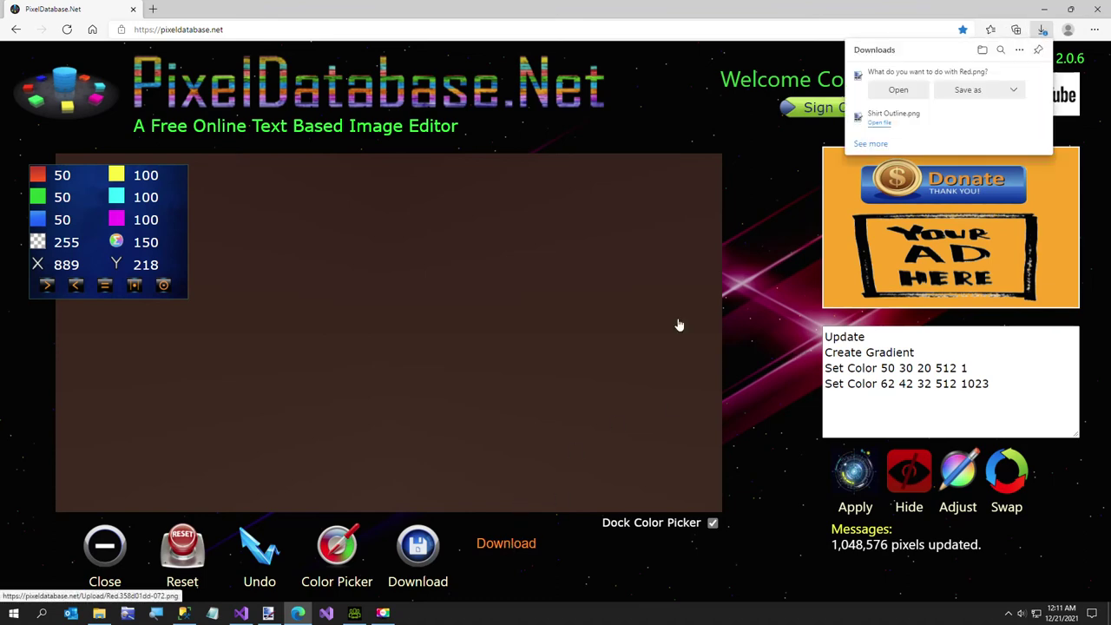
pyautogui.click(966, 90)
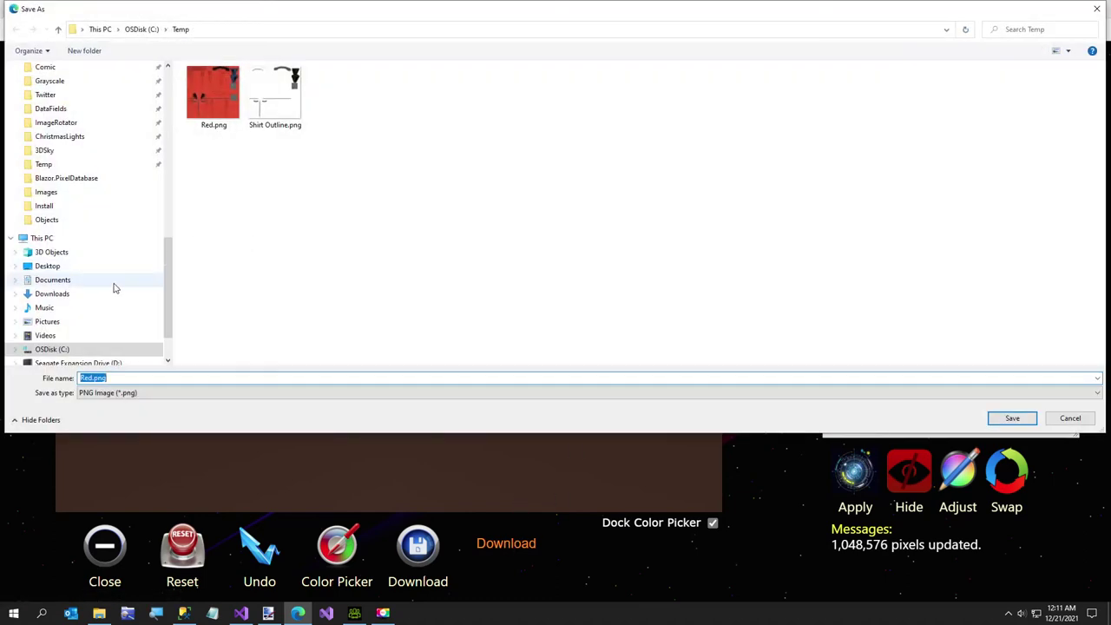
pyautogui.write('Brow')
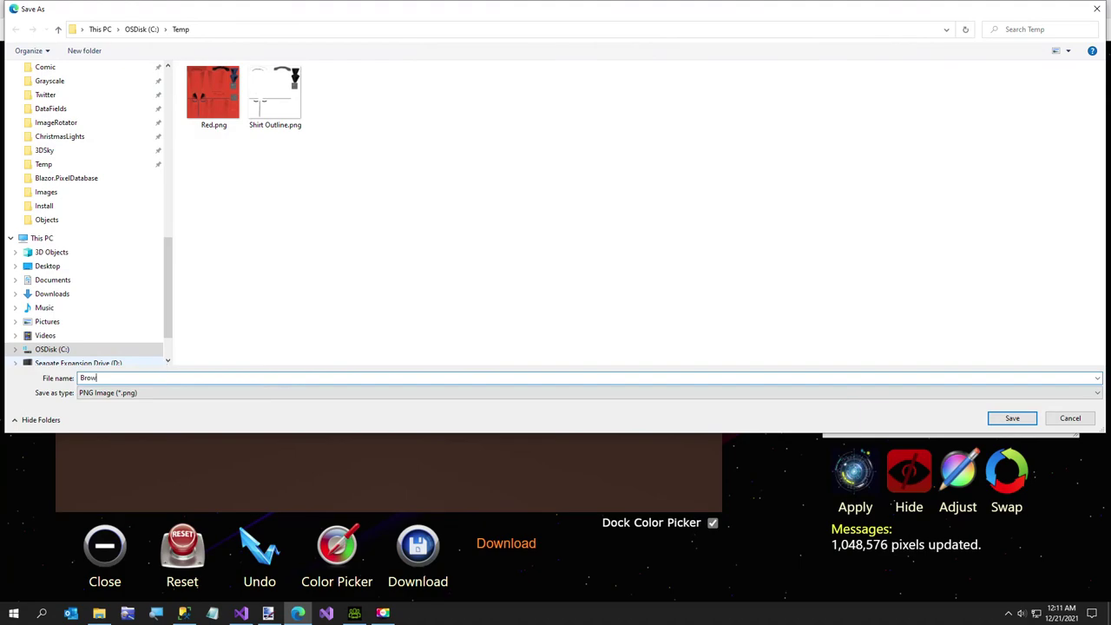
pyautogui.write('n')
pyautogui.press('Return')
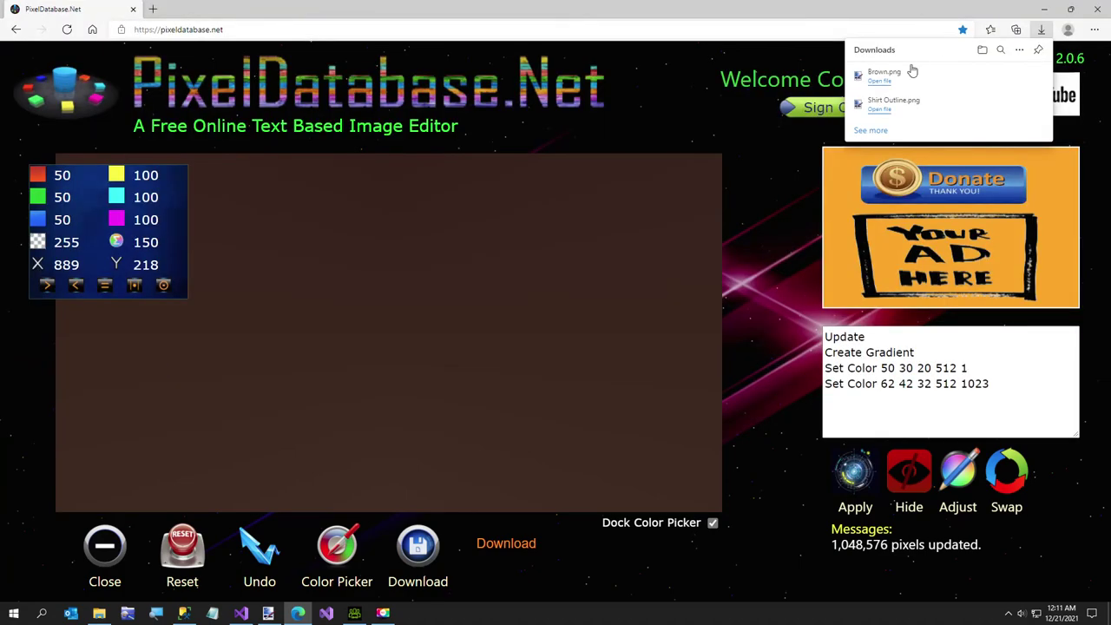
# Open Brown.png and Shirt Outline.png in paint.net, select all of the outline, then return to Brown.png
pyautogui.click(879, 81)
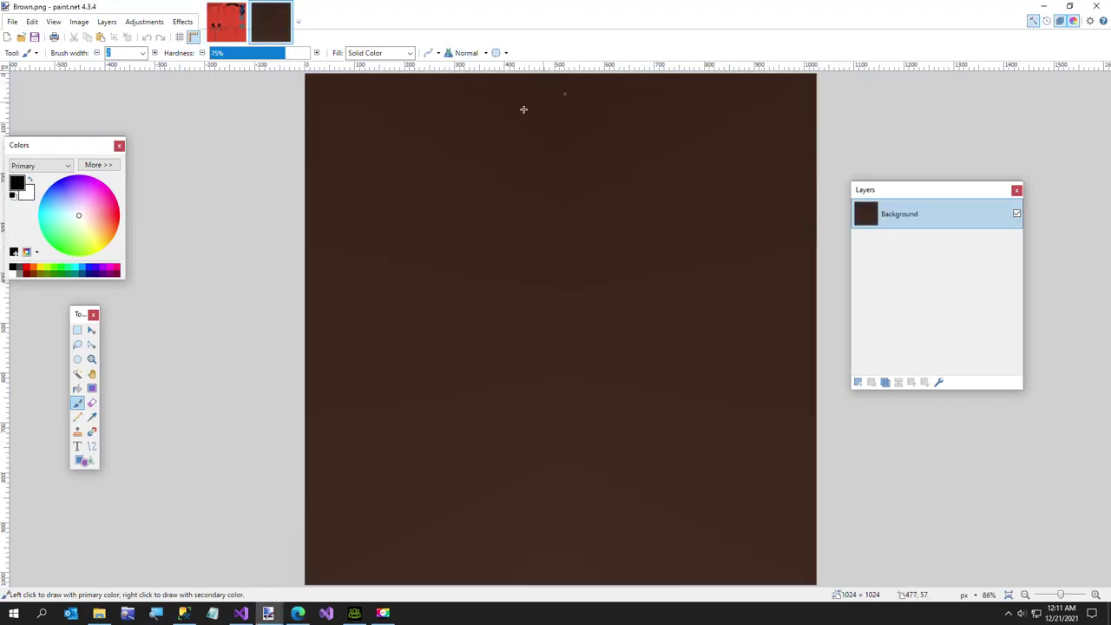
pyautogui.click(13, 20)
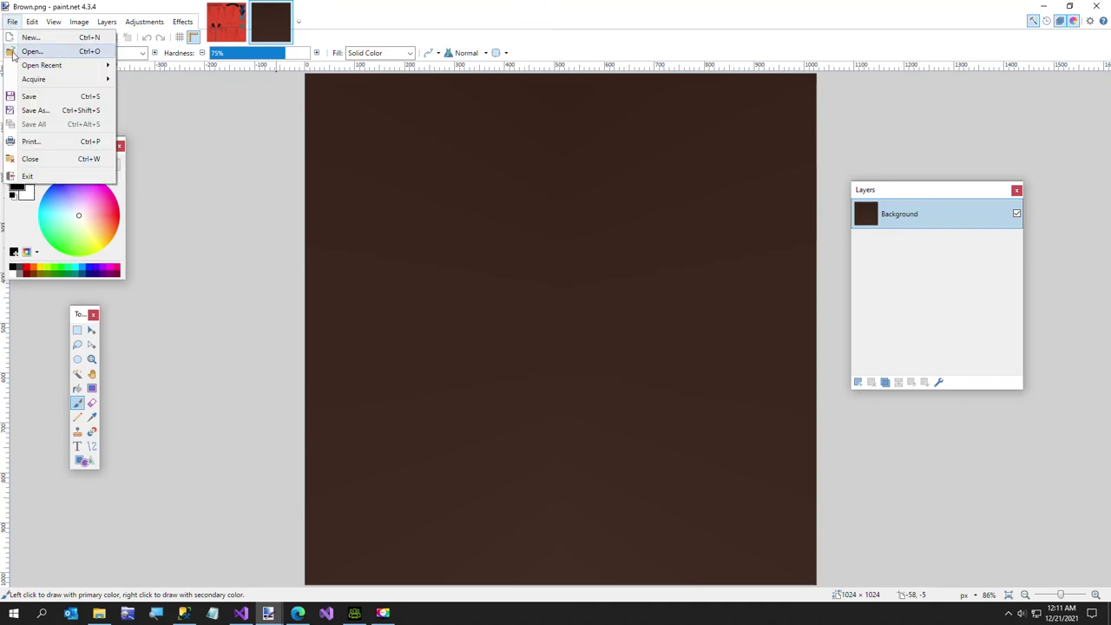
pyautogui.click(230, 85)
pyautogui.doubleClick(339, 97)
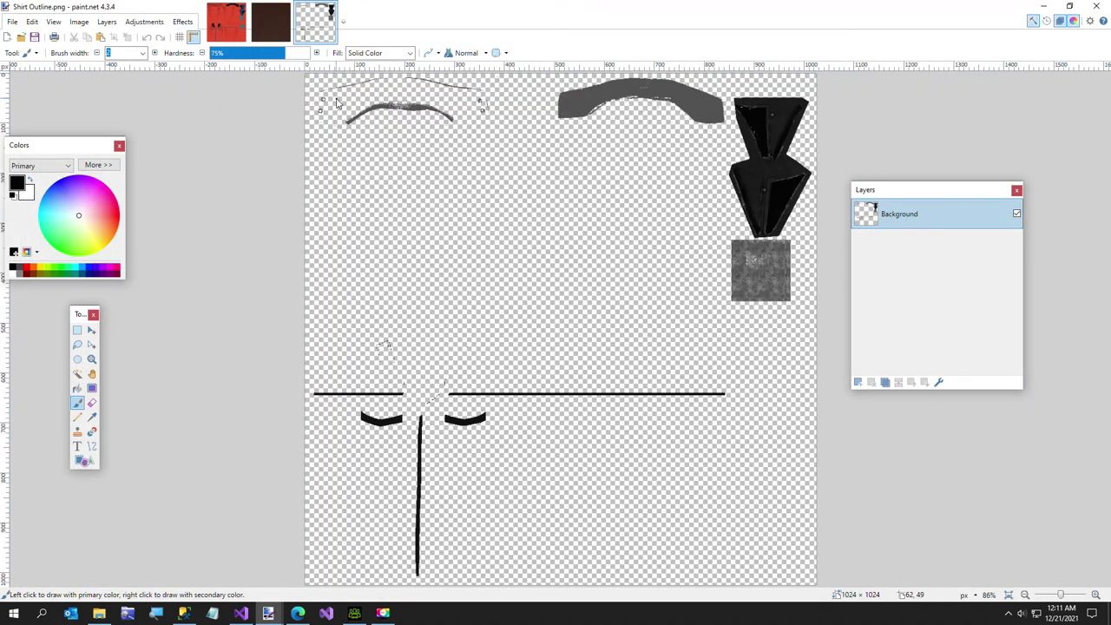
pyautogui.hotkey('ctrl', 'a')
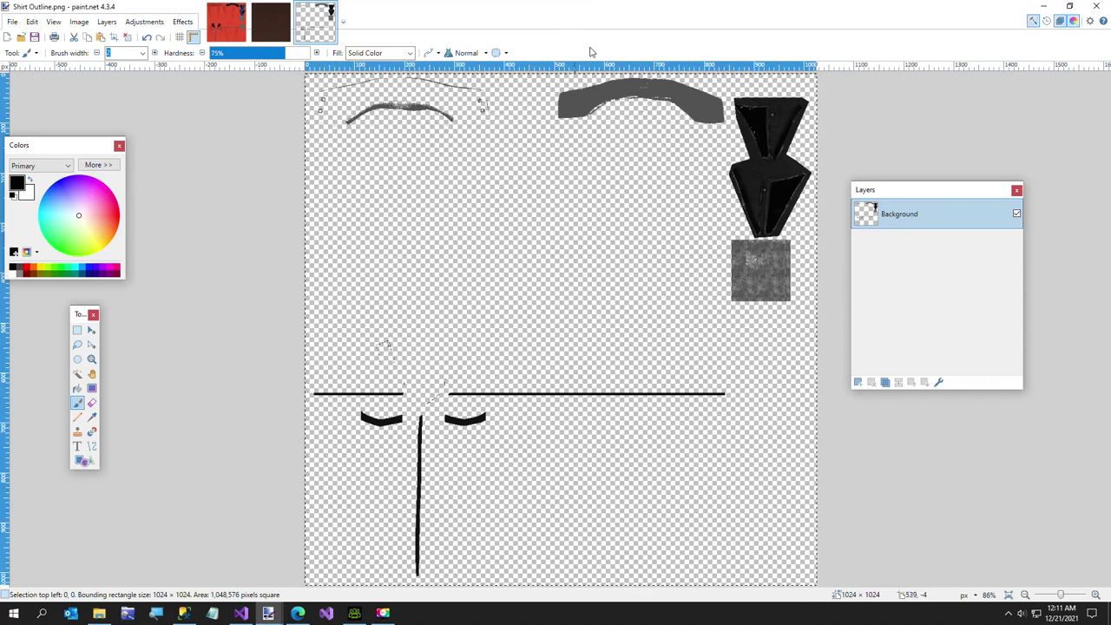
pyautogui.click(277, 24)
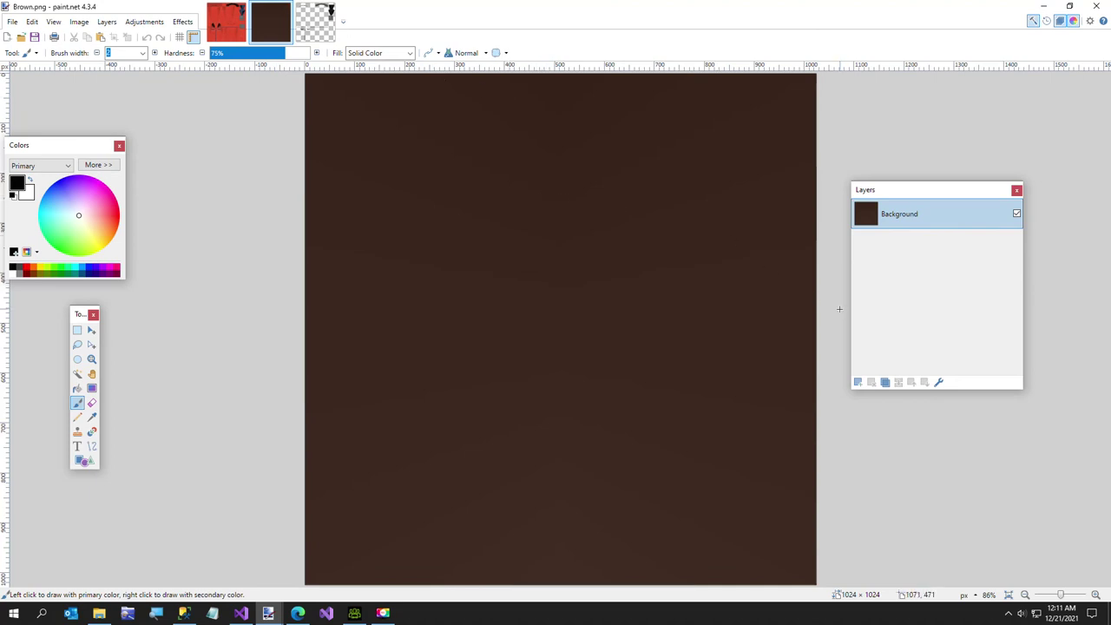
pyautogui.moveTo(930, 191); pyautogui.dragTo(917, 213)
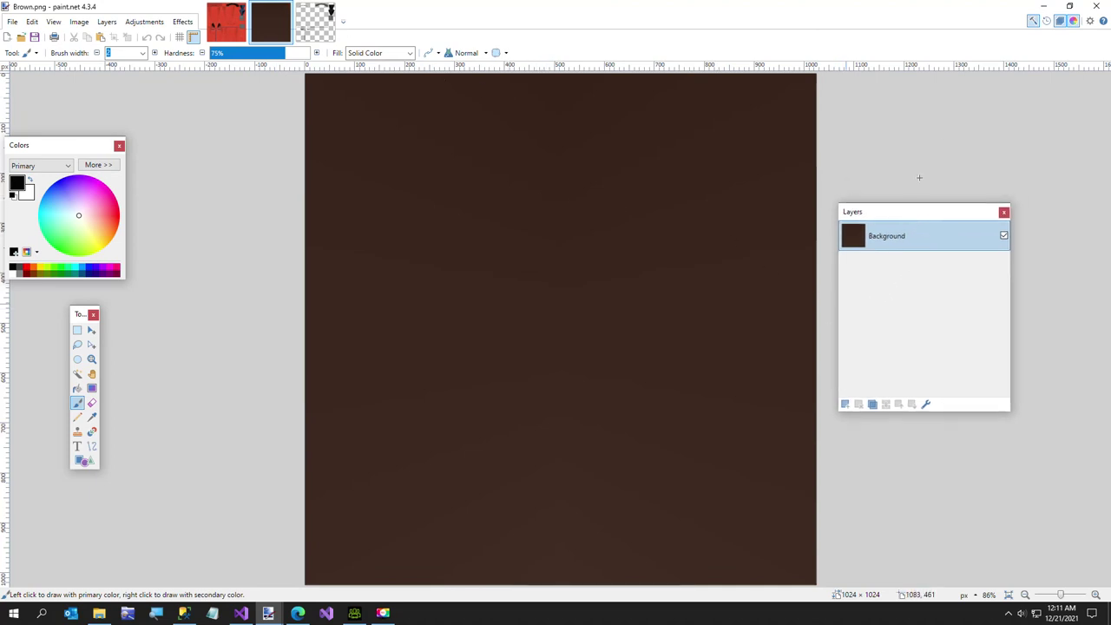
# Paste the shirt outline onto a new layer above the brown background and deselect
pyautogui.click(1061, 24)
pyautogui.click(1061, 24)
pyautogui.click(846, 404)
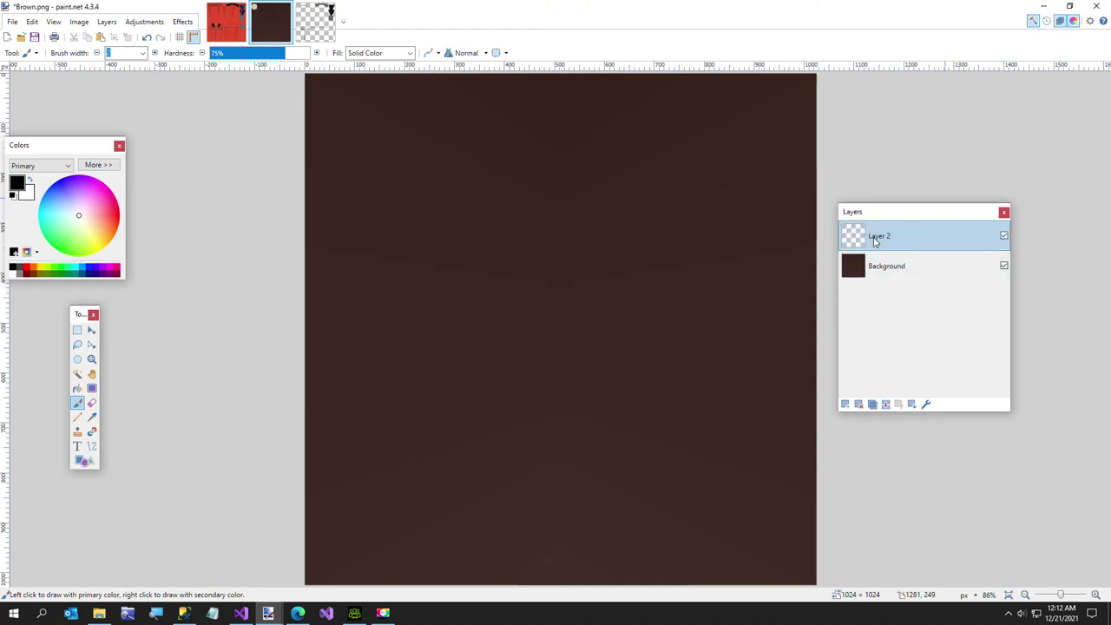
pyautogui.hotkey('ctrl', 'v')
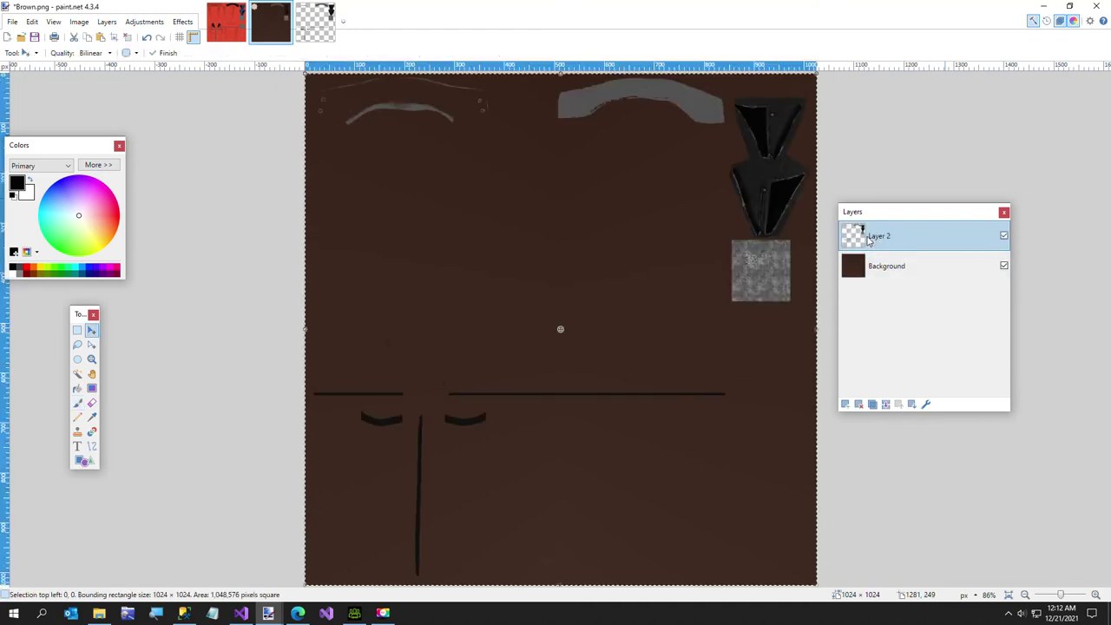
pyautogui.hotkey('ctrl', 'd')
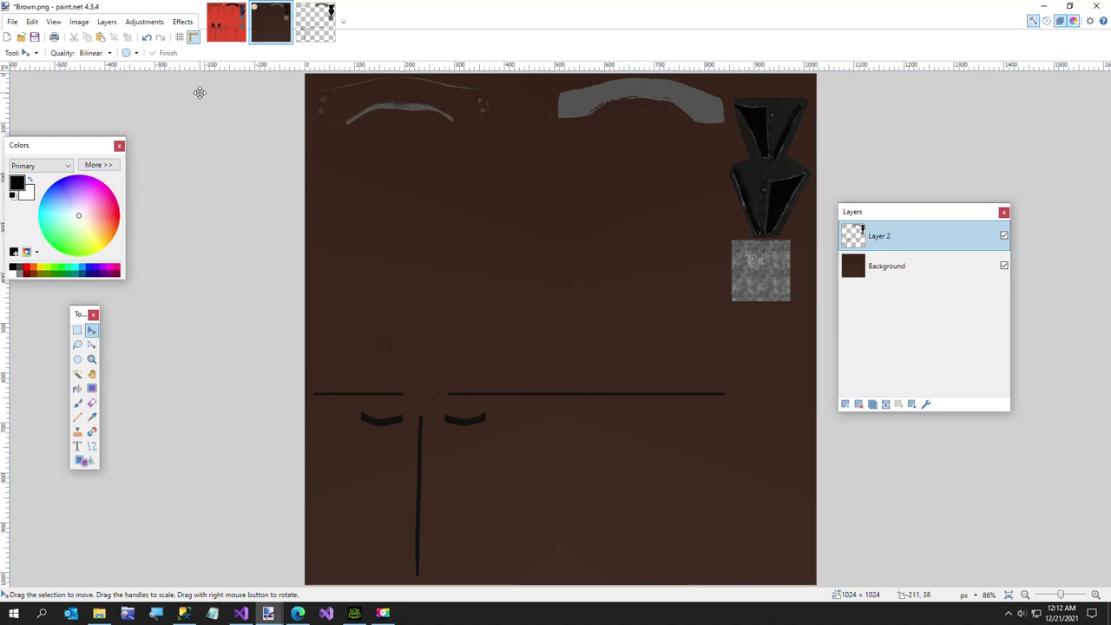
# Save the image flattened as PNG named Brown Jacket.png in C:\Temp
pyautogui.click(12, 22)
pyautogui.click(39, 112)
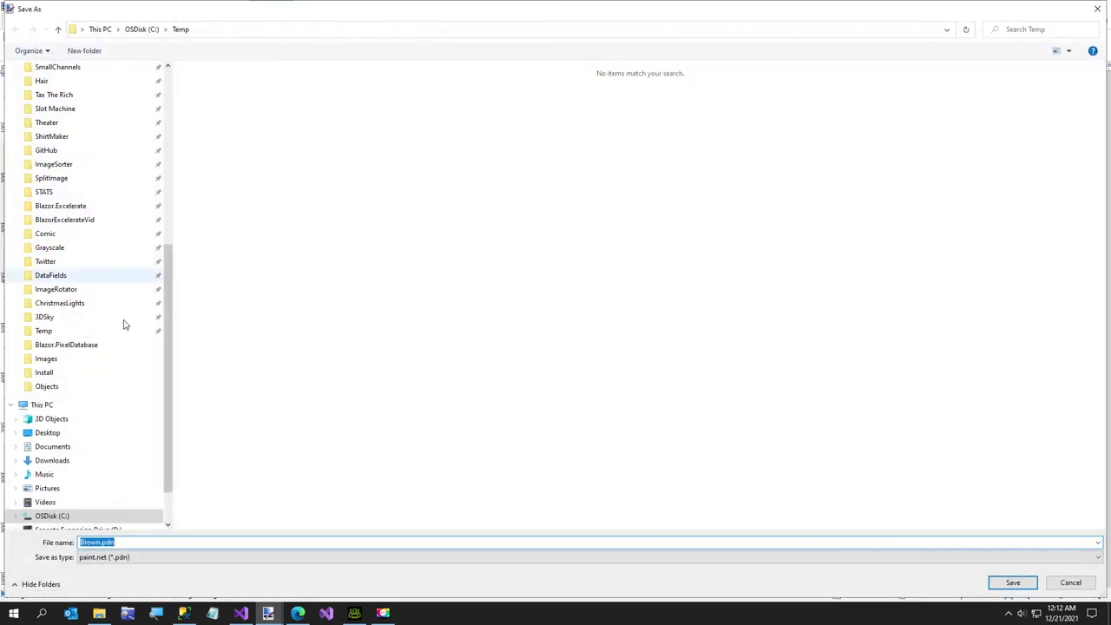
pyautogui.scroll(-1, 92, 399)
pyautogui.click(68, 457)
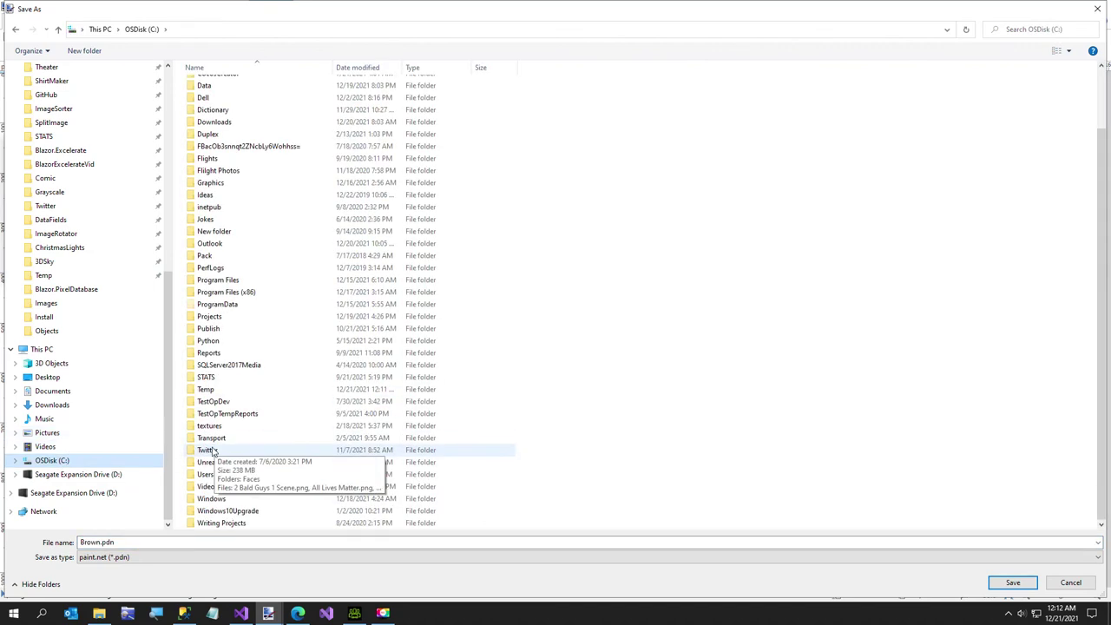
pyautogui.doubleClick(204, 392)
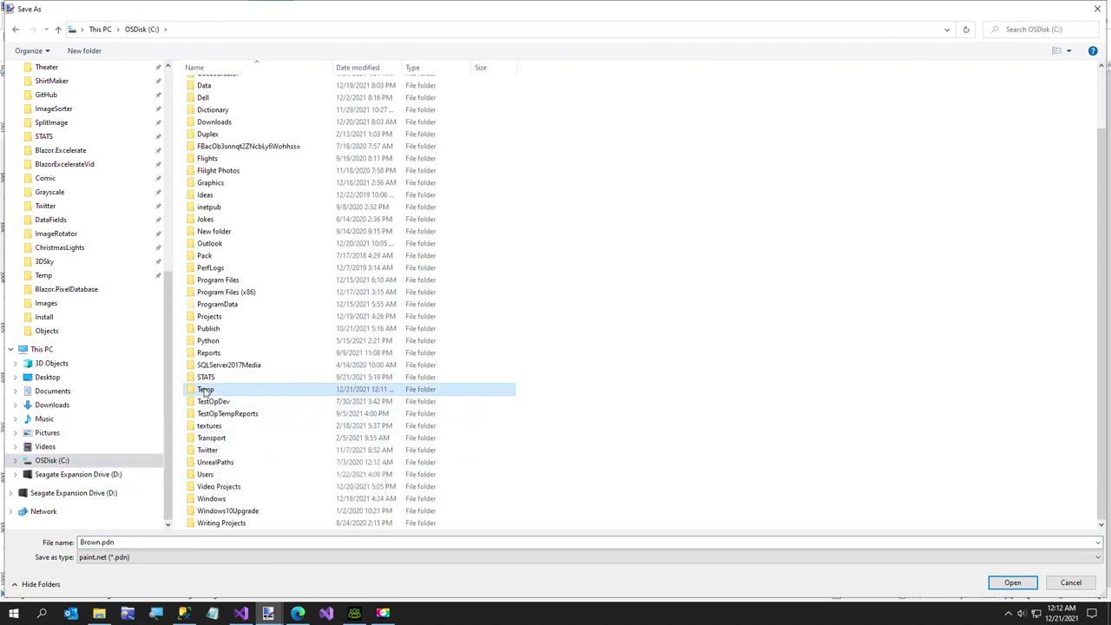
pyautogui.click(157, 557)
pyautogui.click(135, 458)
pyautogui.doubleClick(119, 541)
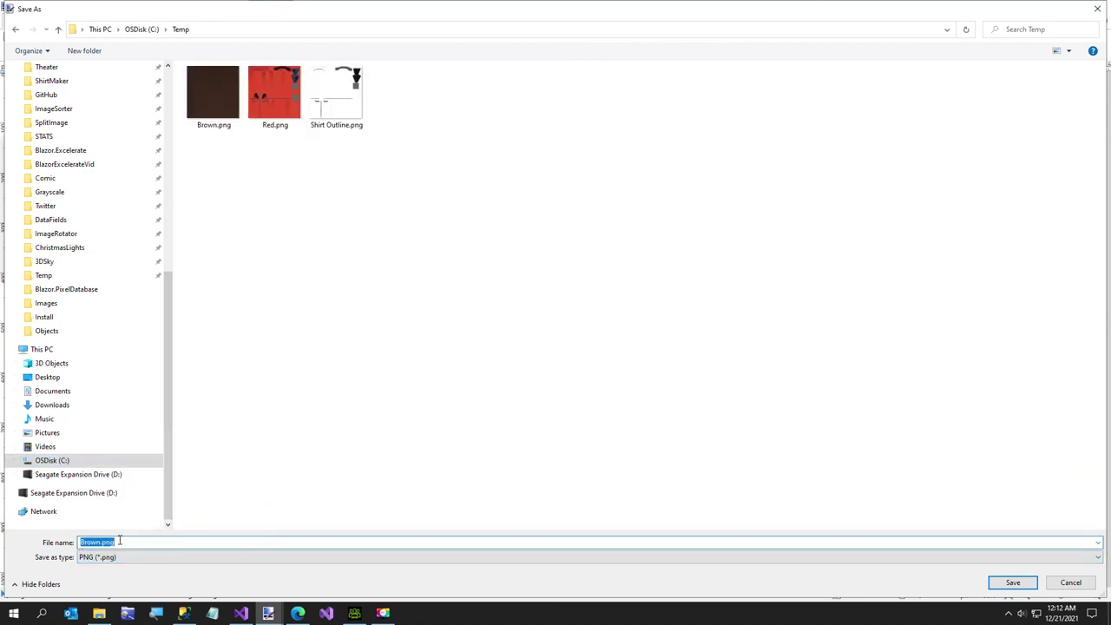
pyautogui.write('Brown')
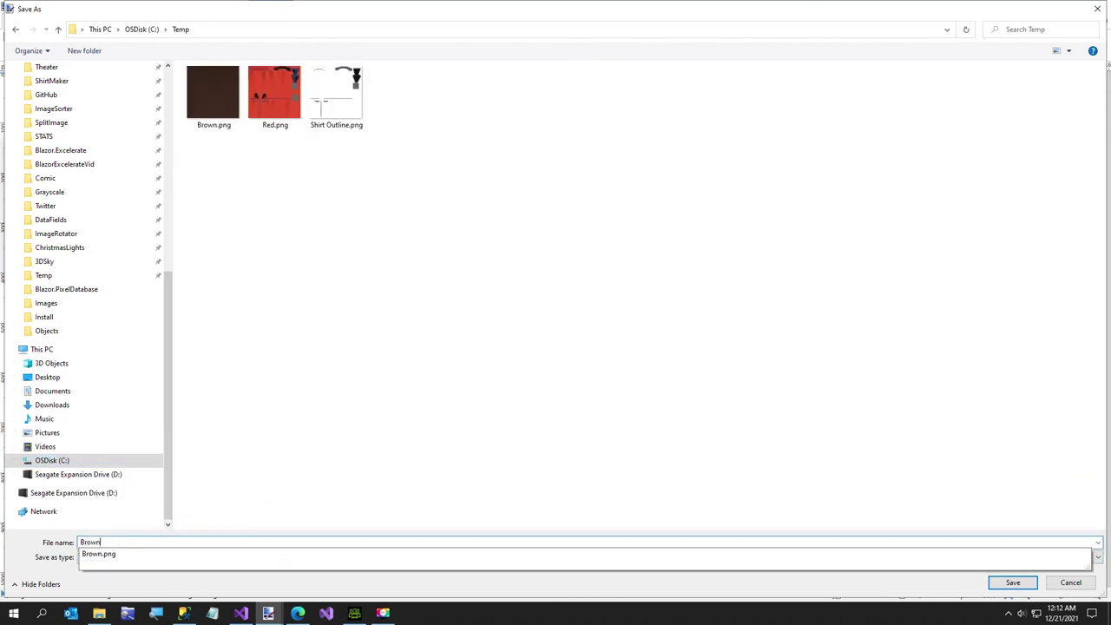
pyautogui.write(' Jacket')
pyautogui.press('Return')
pyautogui.press('Return')
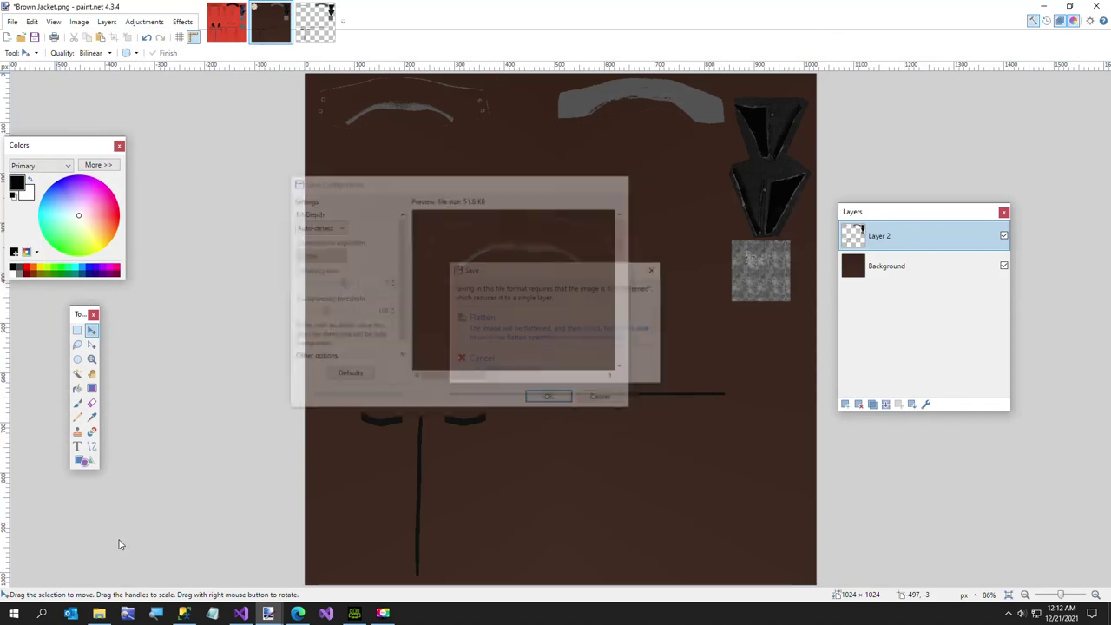
pyautogui.click(499, 329)
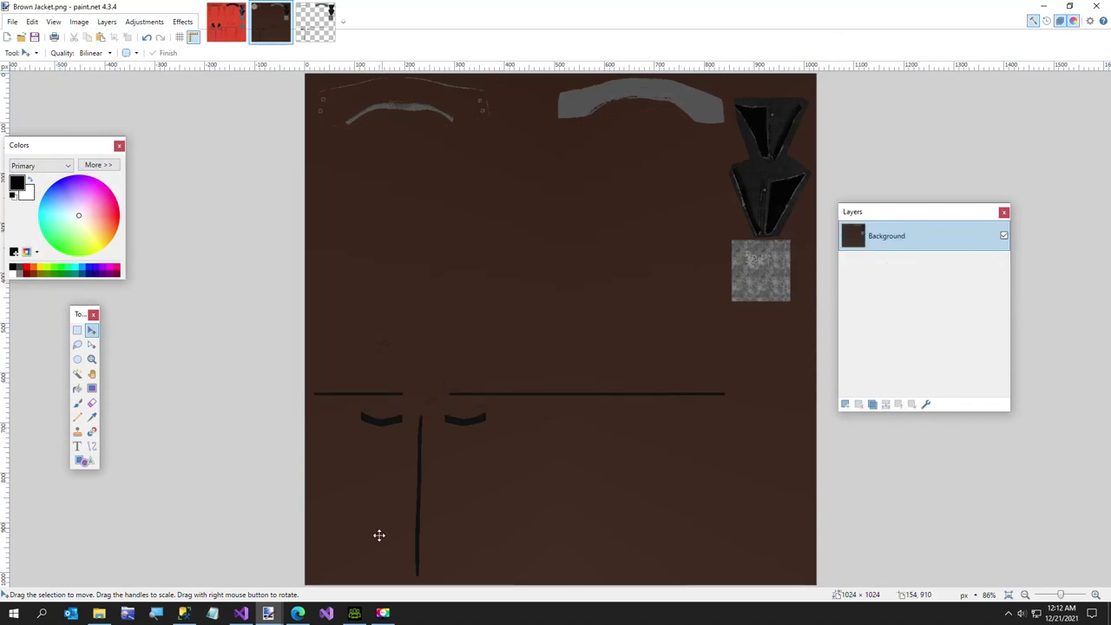
# In Character Creator 3, load Brown Jacket.png as the jacket's Diffuse texture
pyautogui.click(356, 614)
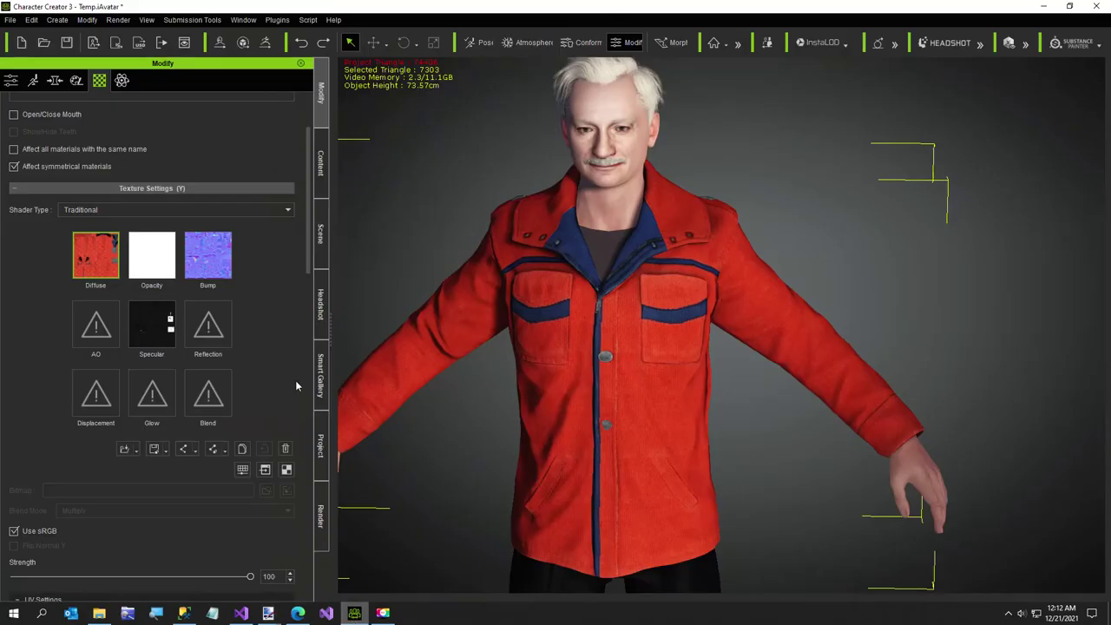
pyautogui.doubleClick(96, 260)
pyautogui.click(217, 103)
pyautogui.doubleClick(215, 101)
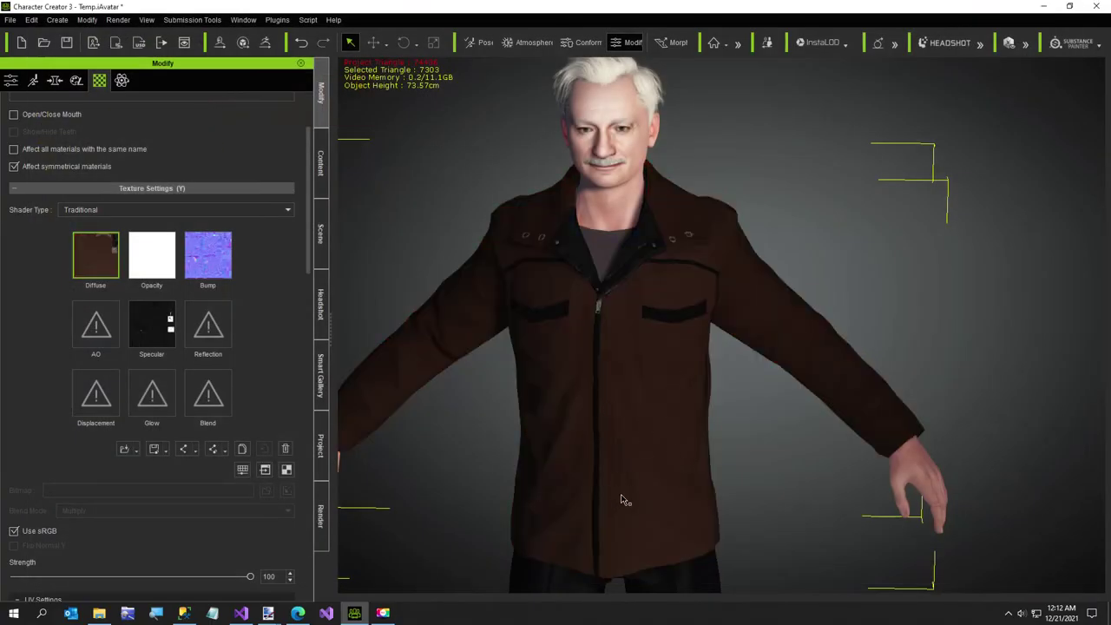
# Orbit and zoom around the avatar to inspect the brown jacket from side and front
pyautogui.moveTo(763, 345); pyautogui.dragTo(781, 519)
pyautogui.scroll(3, 612, 494)
pyautogui.scroll(-3, 480, 514)
pyautogui.scroll(-3, 606, 540)
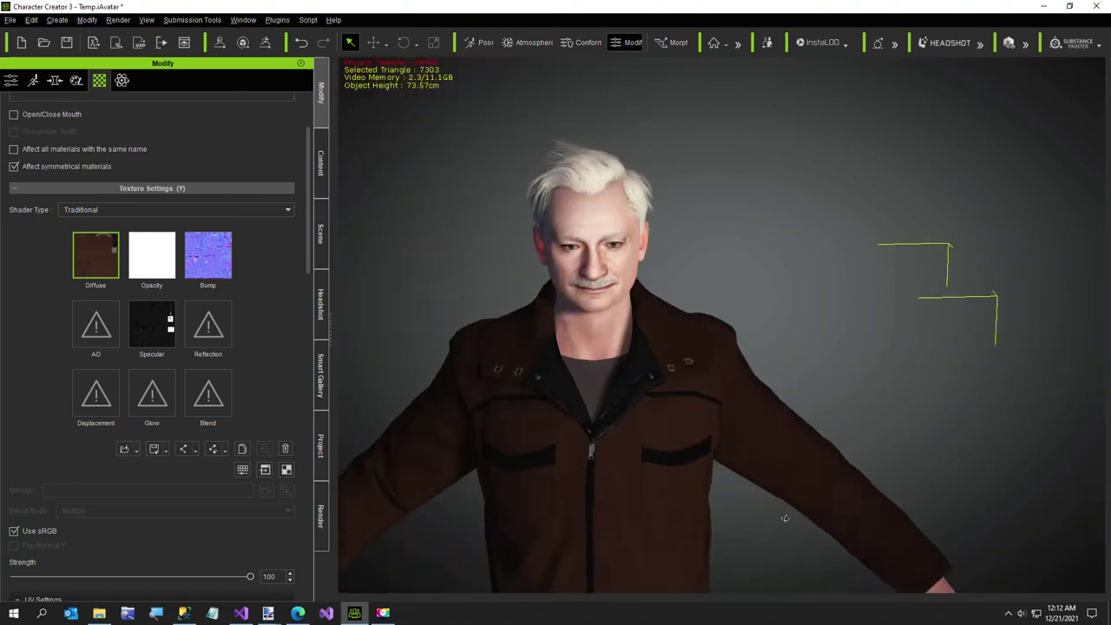
pyautogui.scroll(4, 591, 495)
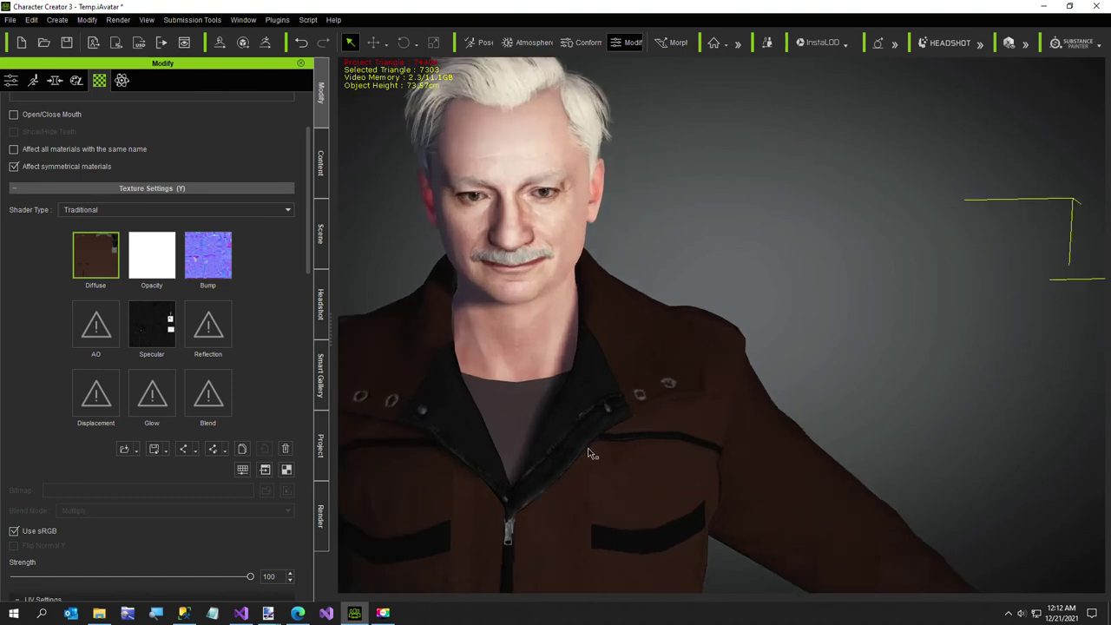
pyautogui.scroll(-3, 530, 523)
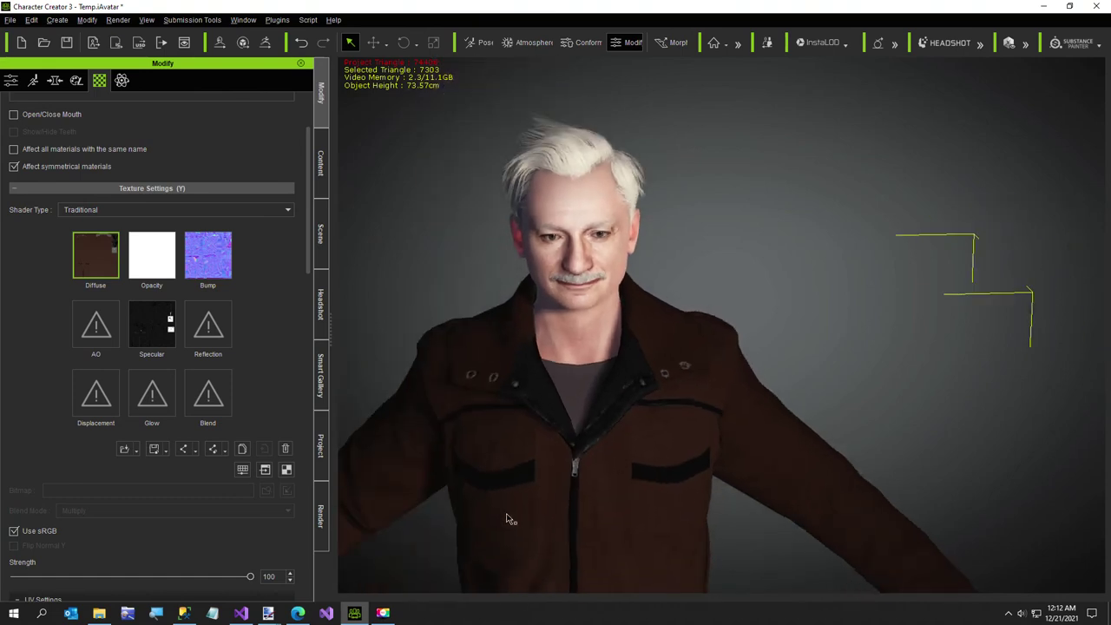
pyautogui.moveTo(509, 516); pyautogui.dragTo(603, 391)
pyautogui.scroll(-3, 639, 484)
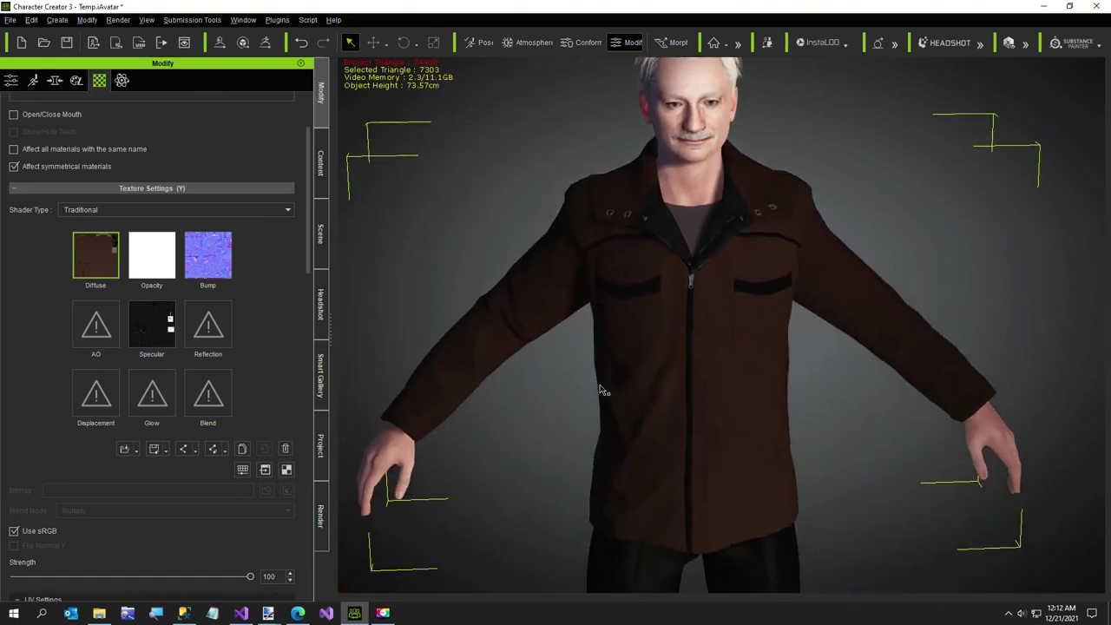
pyautogui.moveTo(699, 445); pyautogui.dragTo(660, 475)
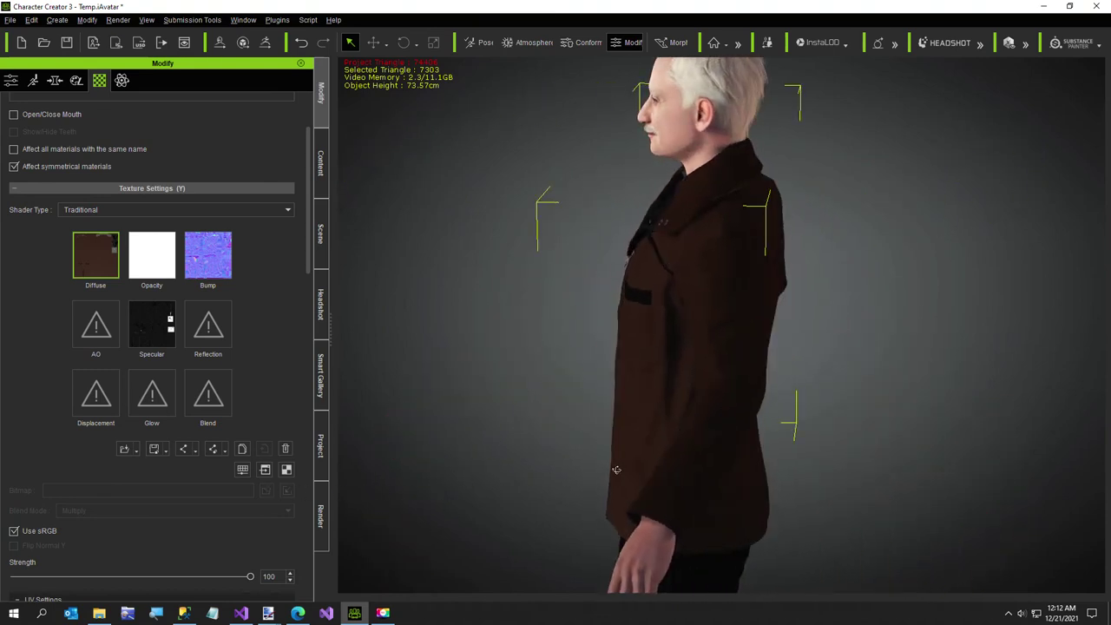
pyautogui.moveTo(616, 470); pyautogui.dragTo(1052, 426)
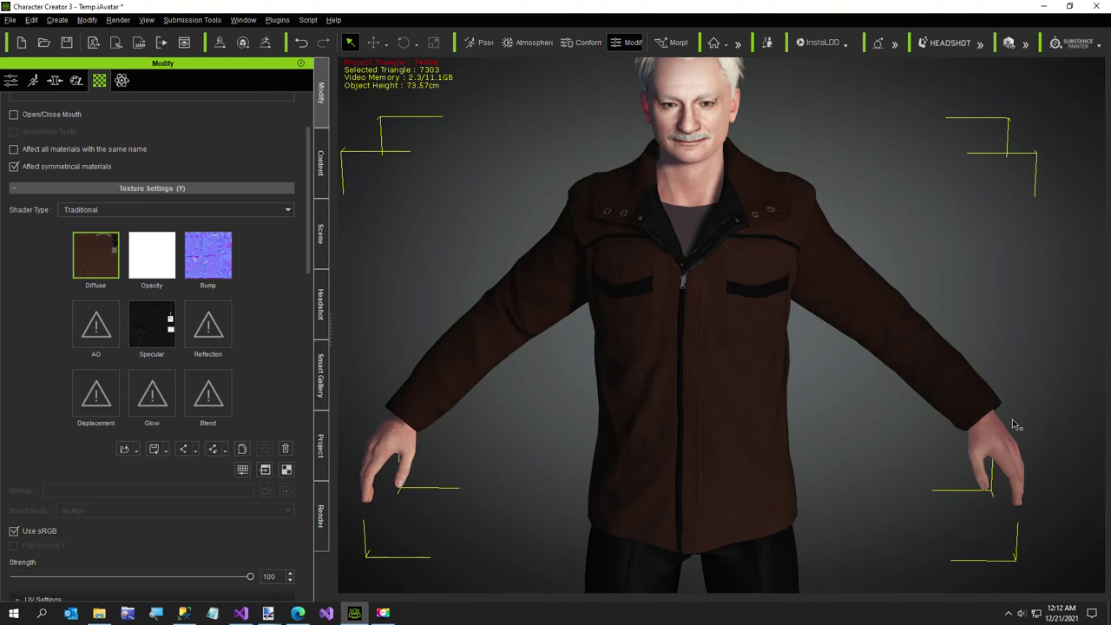